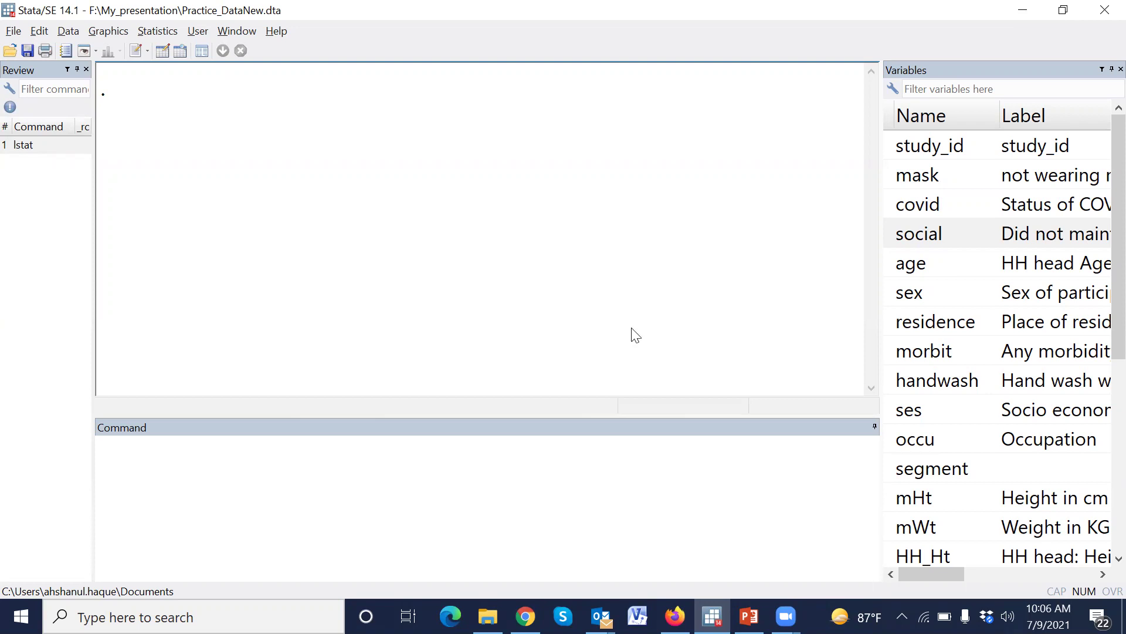
Type 'logstic' on the command line and keep the Courier New Bold 16 command font
left_click(455, 492)
type("l")
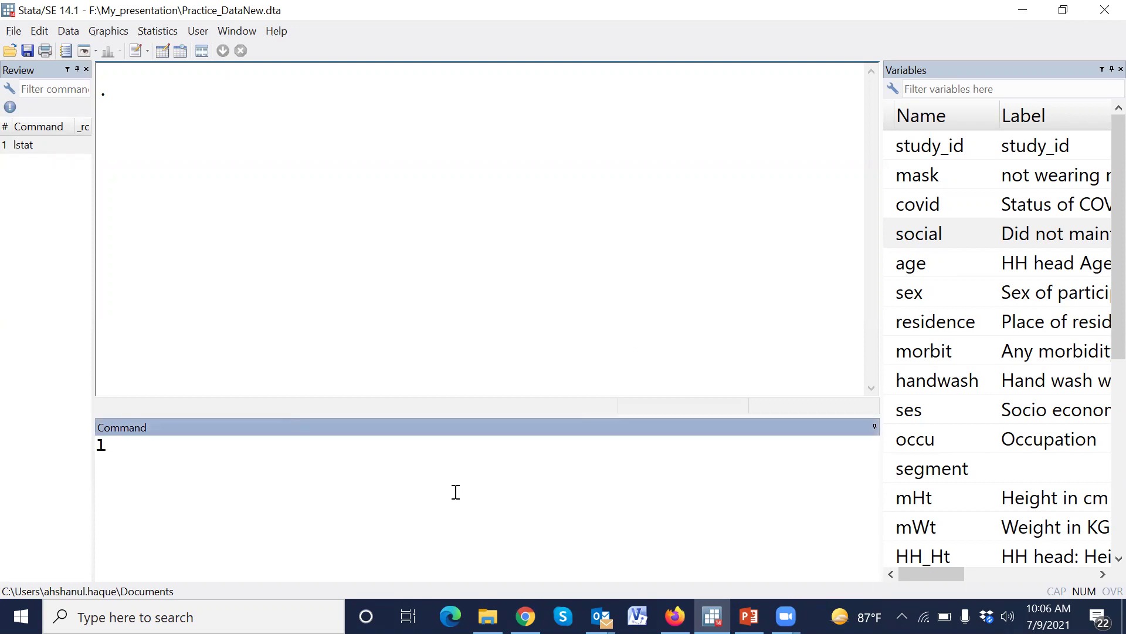
type("ogstic")
right_click(457, 491)
left_click(496, 481)
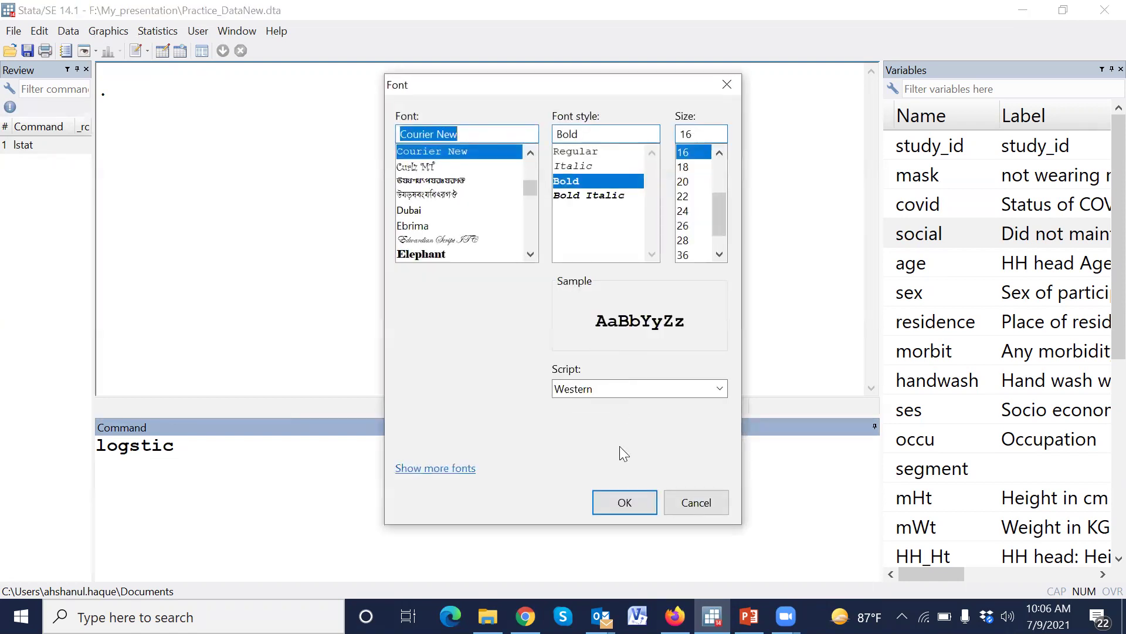
left_click(624, 503)
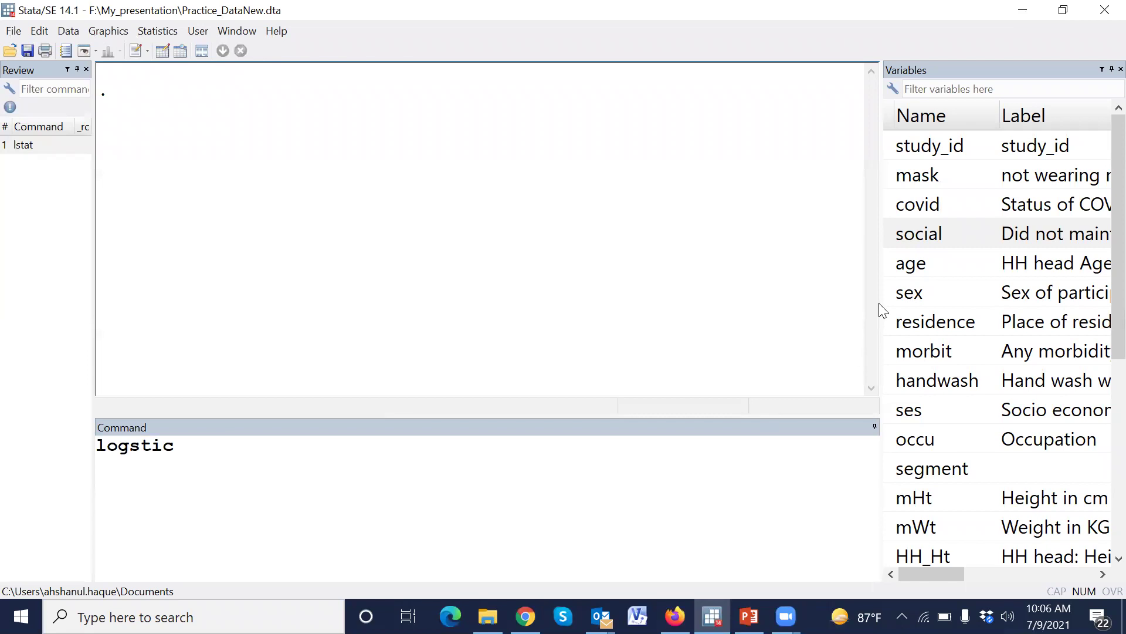
Widen the Variables list and add covid as the outcome, then mask, to the command
left_click_drag(880, 292, 801, 294)
left_click(281, 455)
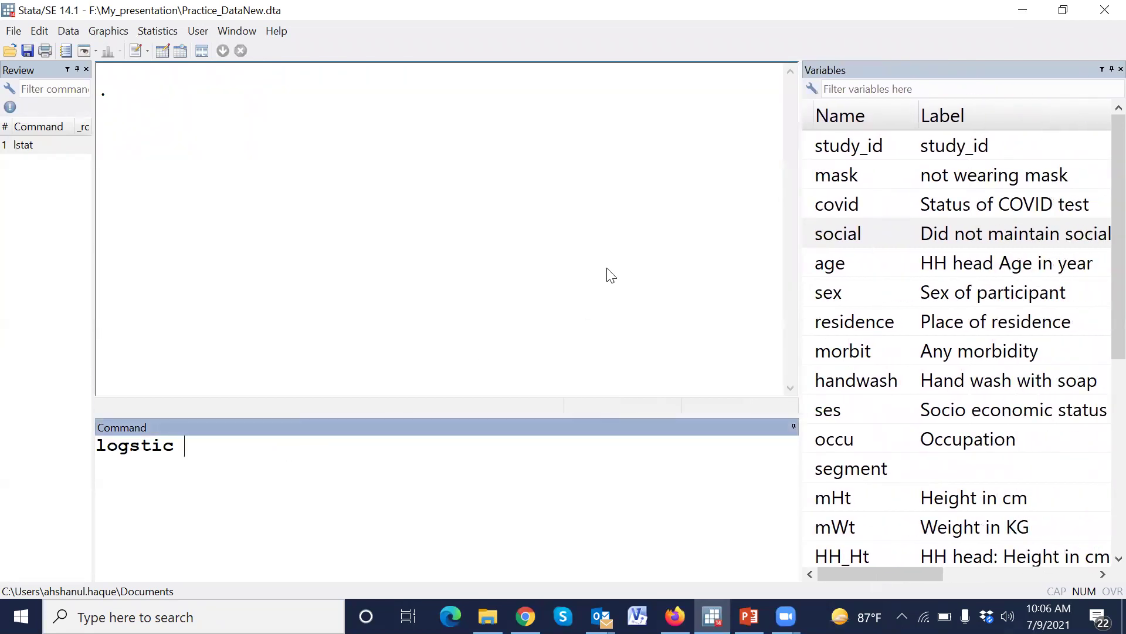
double_click(813, 206)
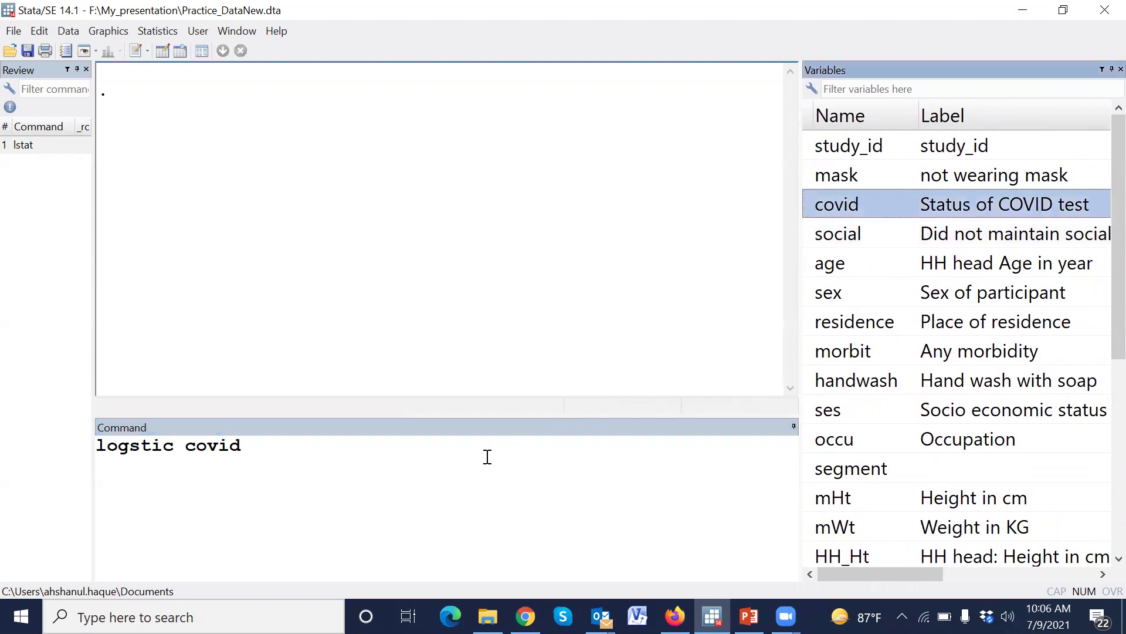
left_click(426, 450)
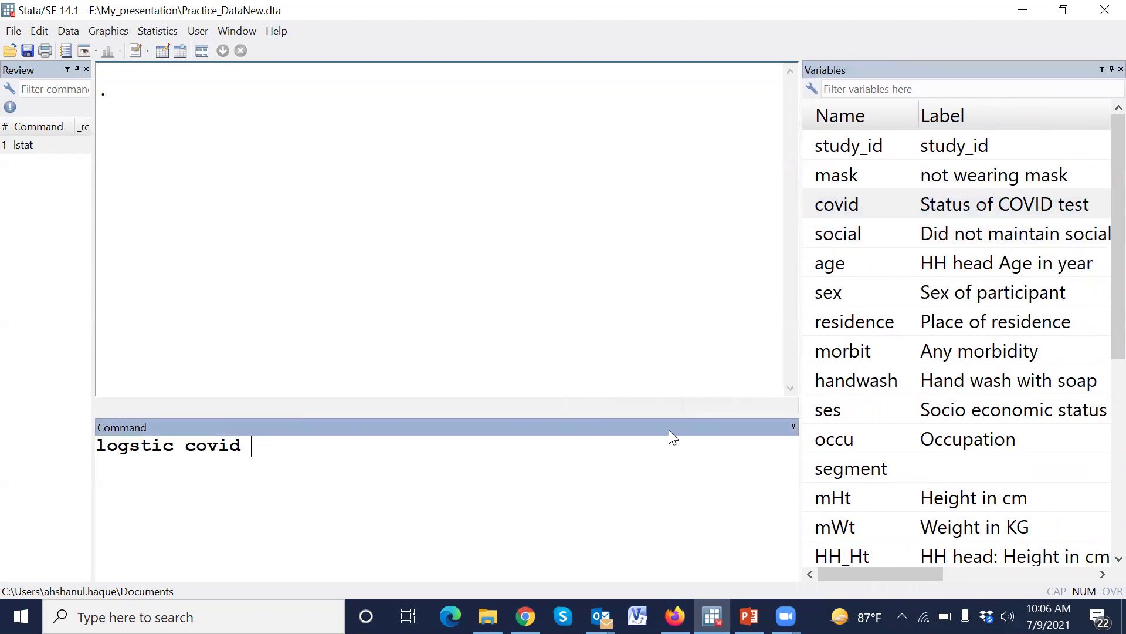
double_click(810, 176)
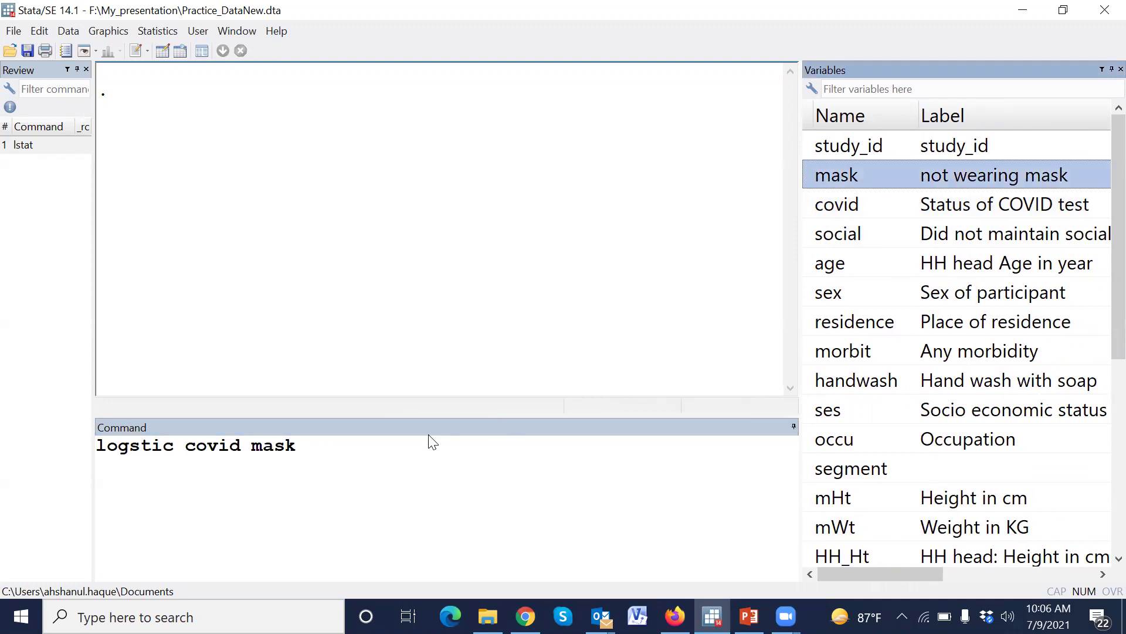
left_click(321, 502)
Make mask and social factor predictors so the command reads 'logstic covid i.mask i.social'
key("Left")
key("Left")
key("Left")
key("Left")
type("i.")
key("End")
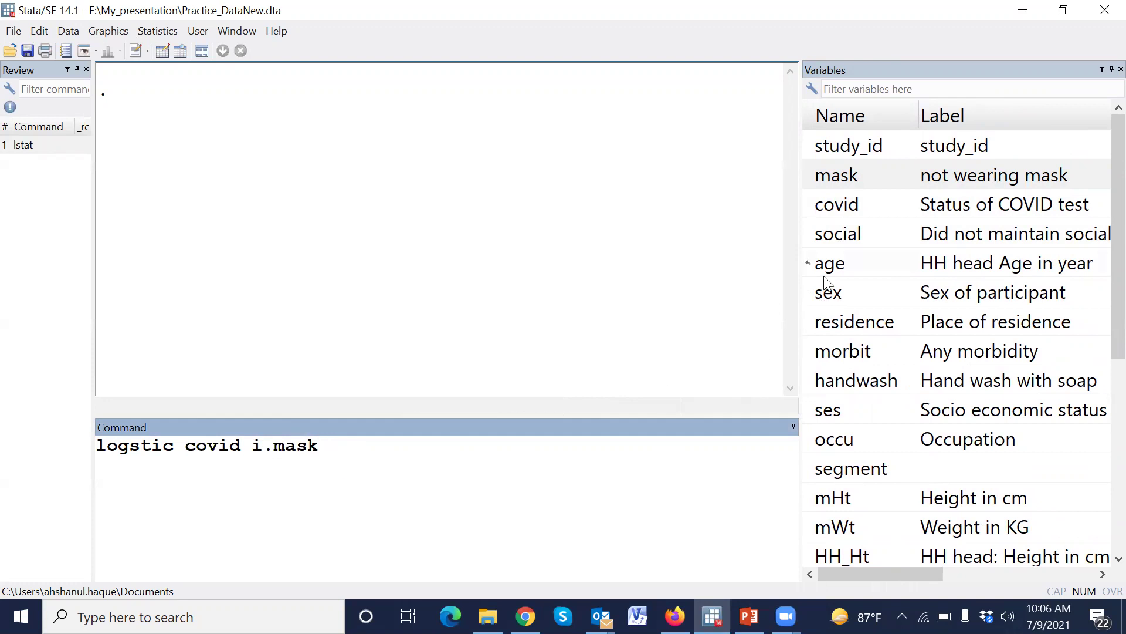
left_click(816, 241)
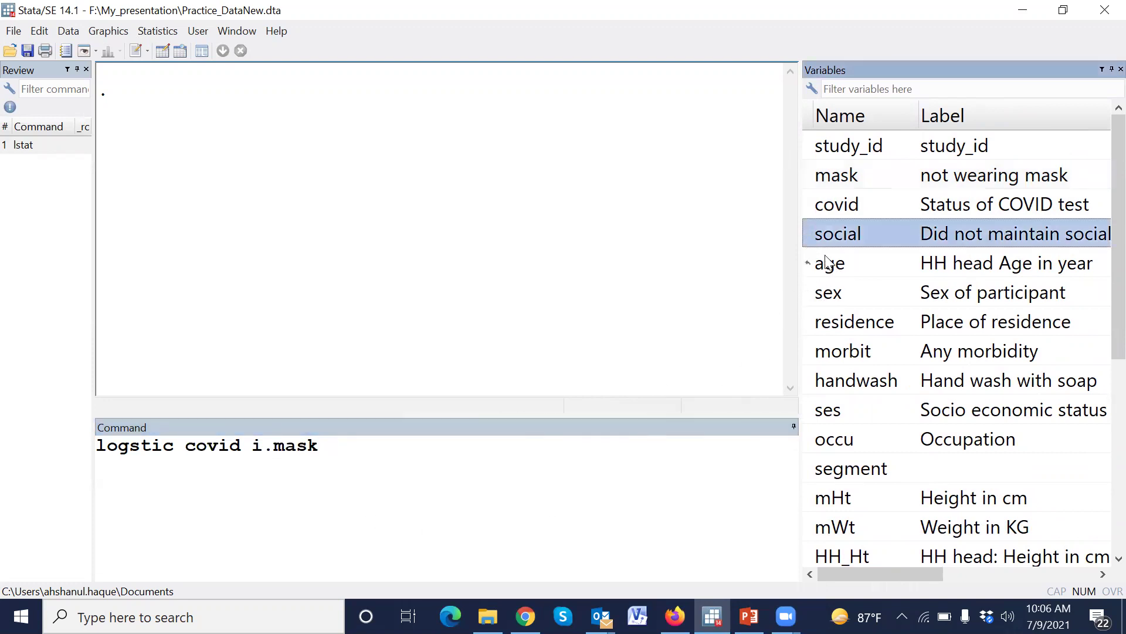
double_click(816, 233)
left_click(330, 447)
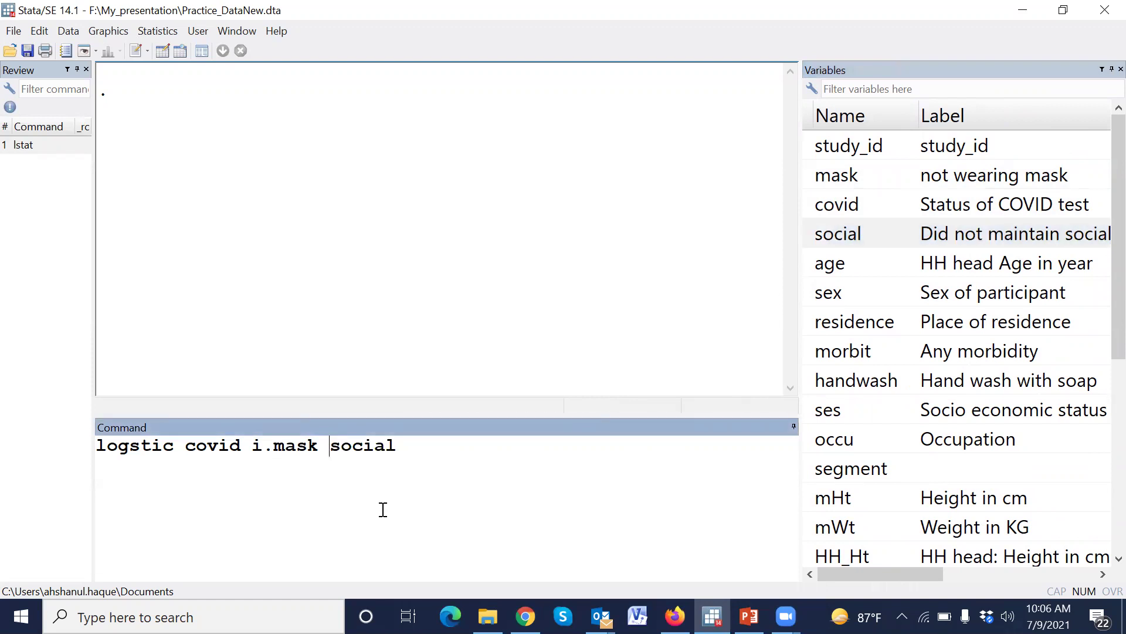
type("i.")
Append sex to the command as the factor predictor i.sex
left_click(455, 450)
left_click(811, 294)
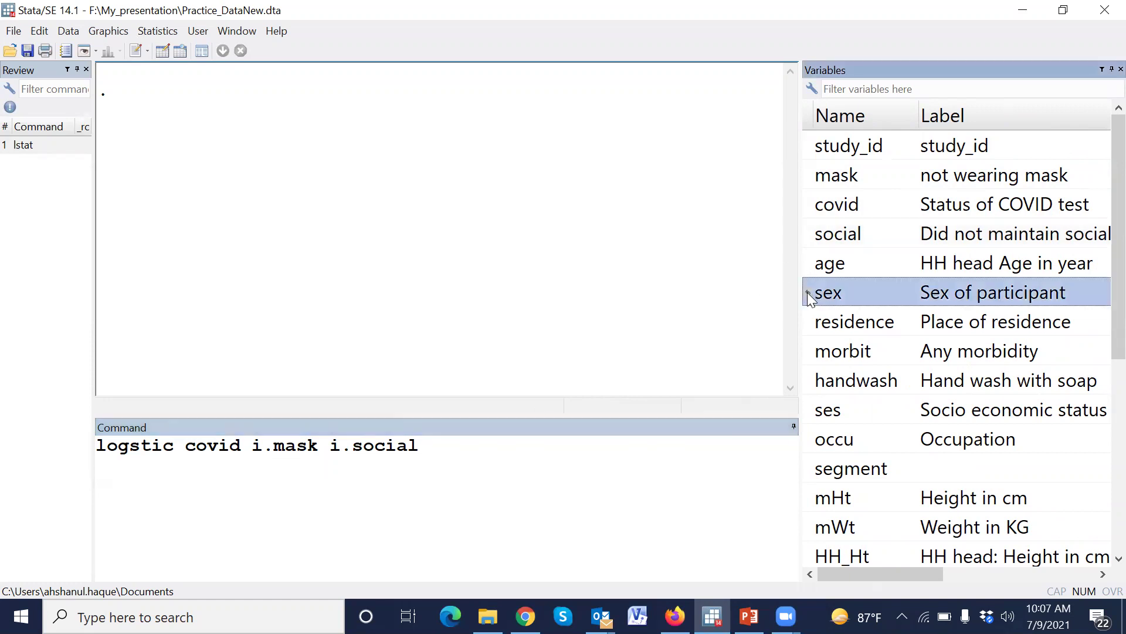
left_click_drag(782, 310, 434, 458)
left_click(434, 451)
type("i.sex")
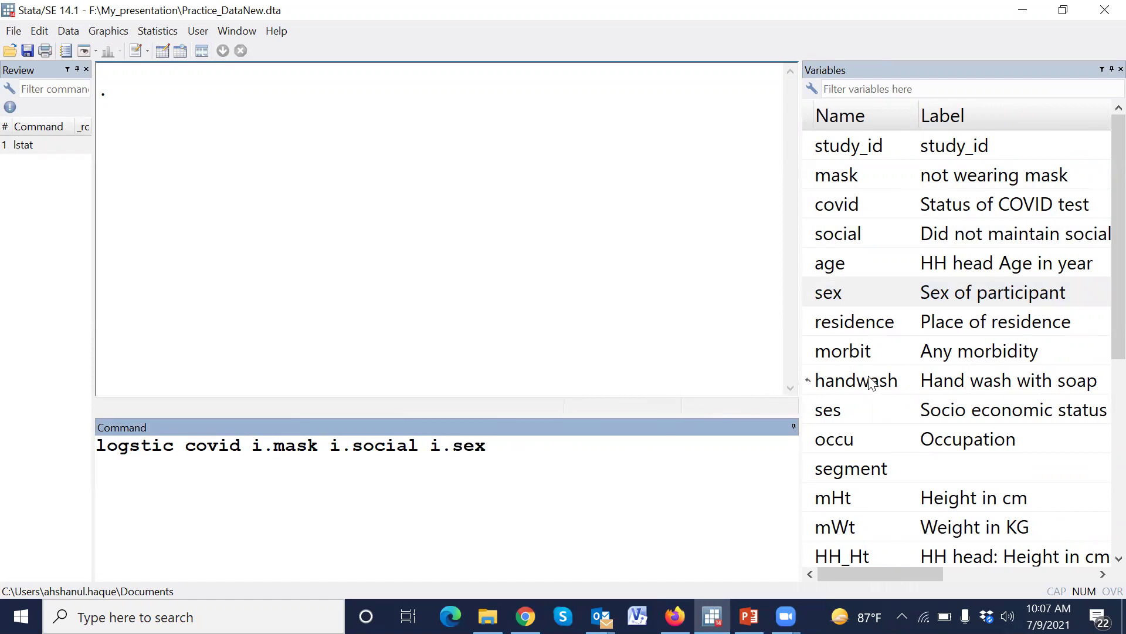
Place AgeY correctly after i.sex, then append income_ and mWt as predictors
scroll(871, 382, "down", 4)
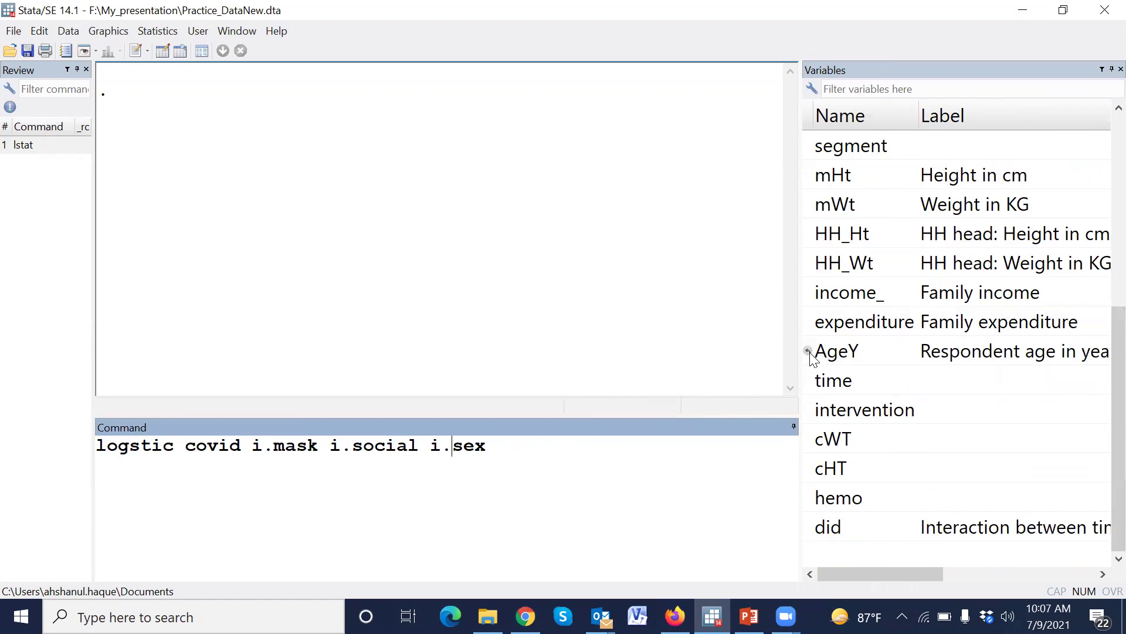
left_click(833, 351)
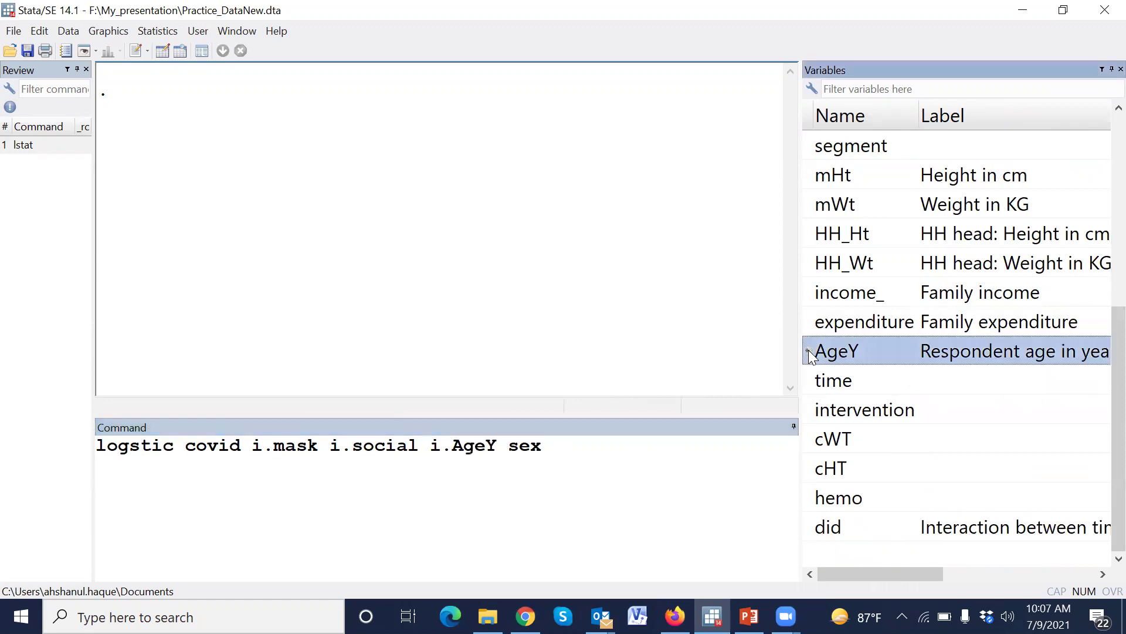
left_click(481, 448)
key("Delete")
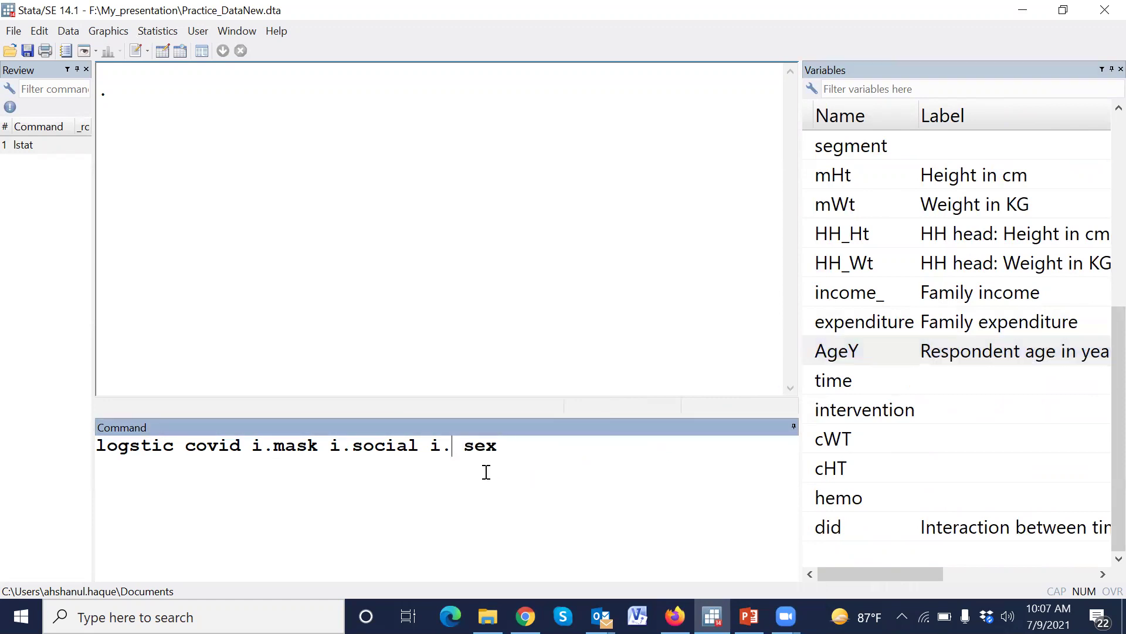
key("Delete")
left_click(506, 450)
type("AgeY")
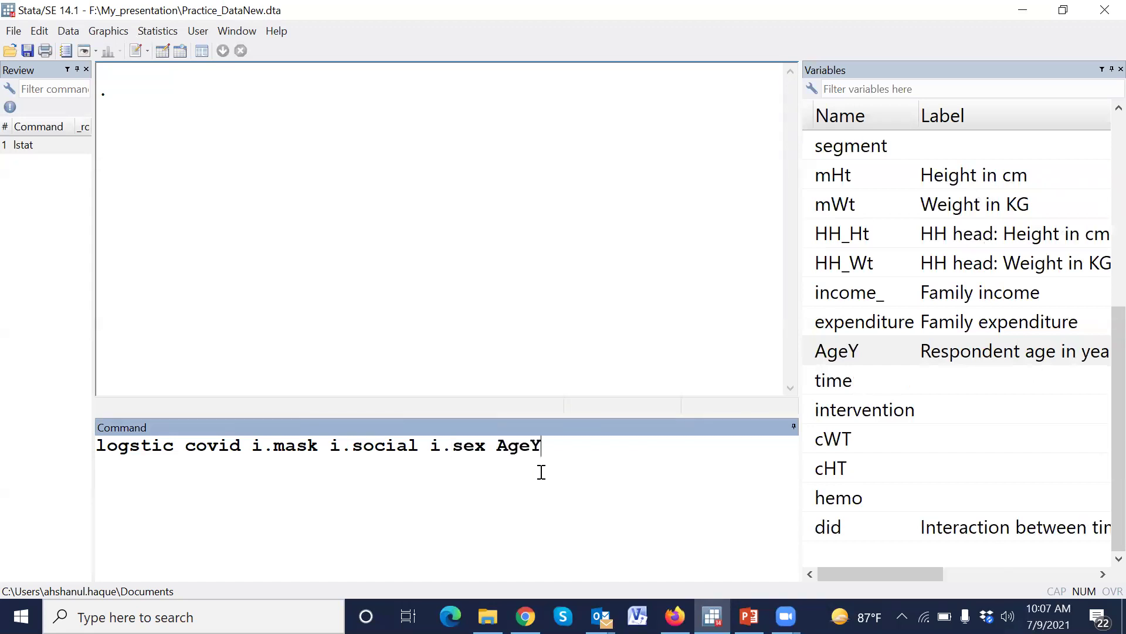
left_click_drag(497, 450, 544, 449)
left_click(549, 488)
left_click_drag(813, 293, 676, 453)
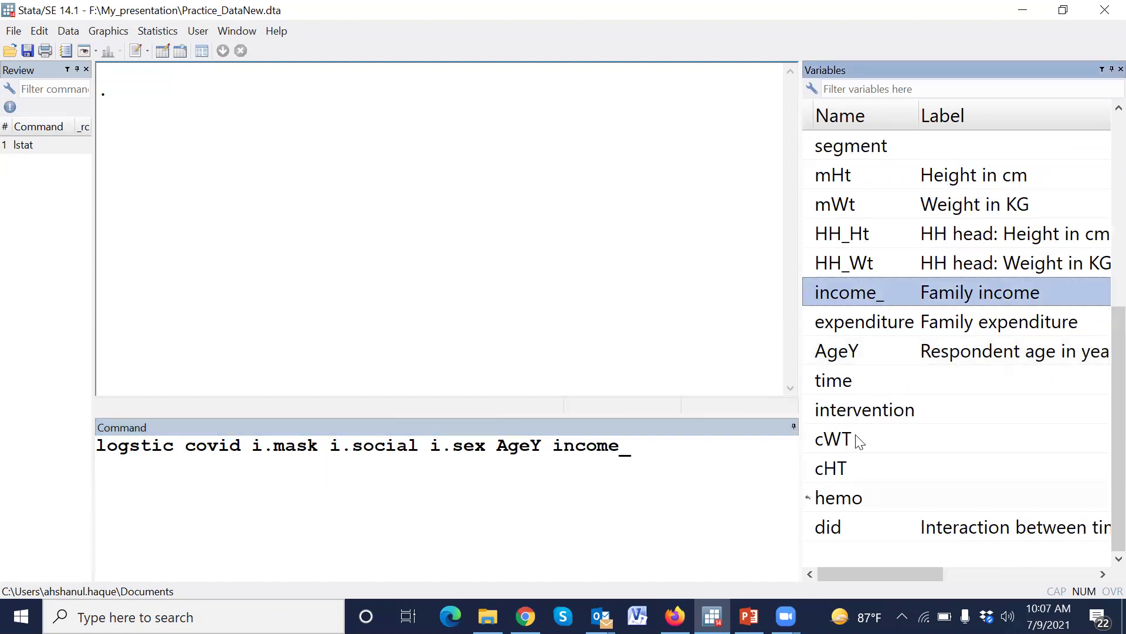
double_click(818, 204)
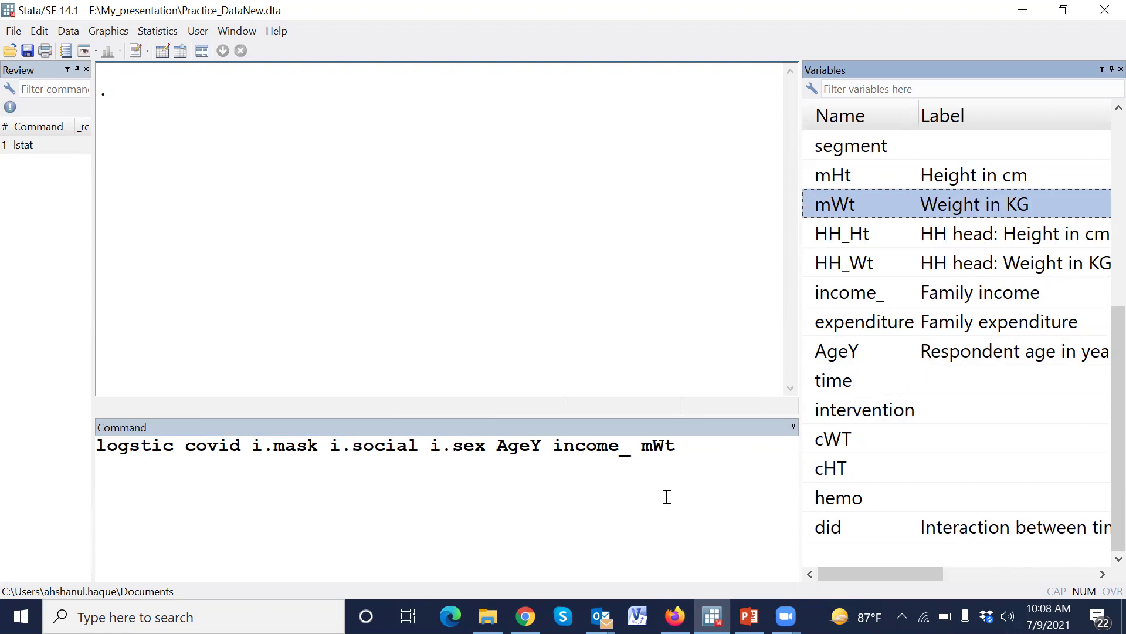
Insert i.residence before AgeY and append i.morbit to the command
scroll(874, 449, "up", 4)
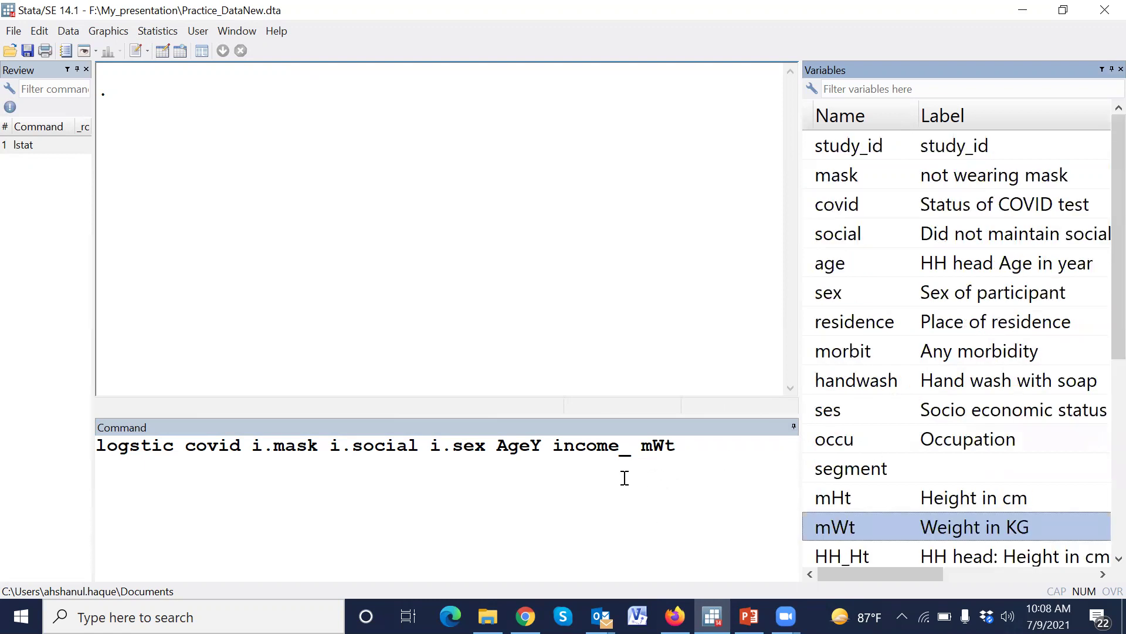
left_click(494, 448)
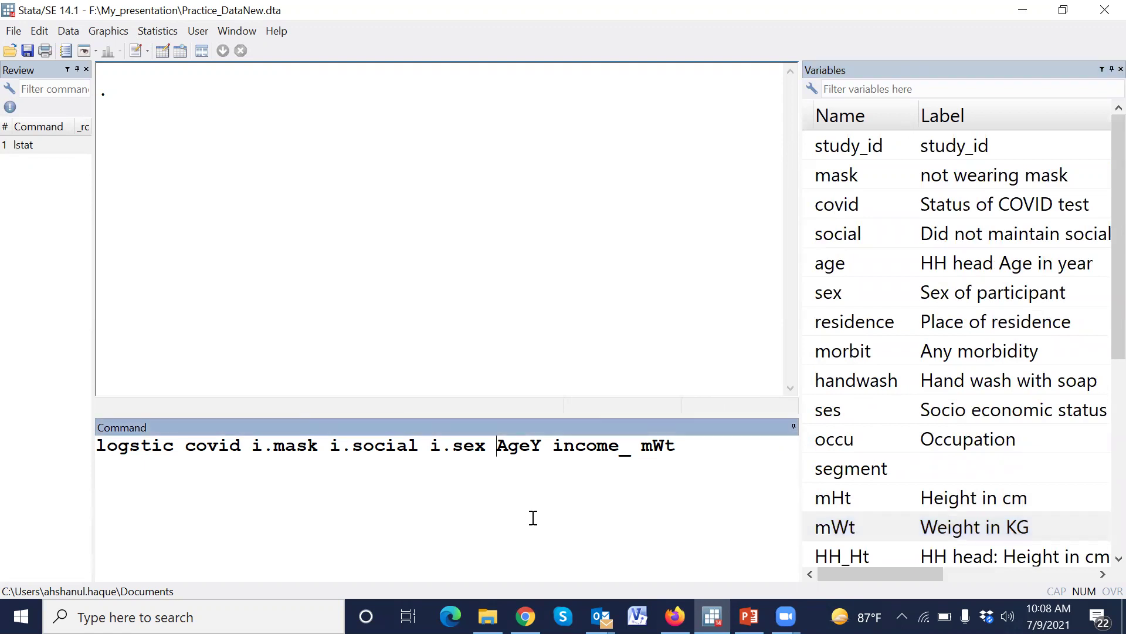
double_click(809, 323)
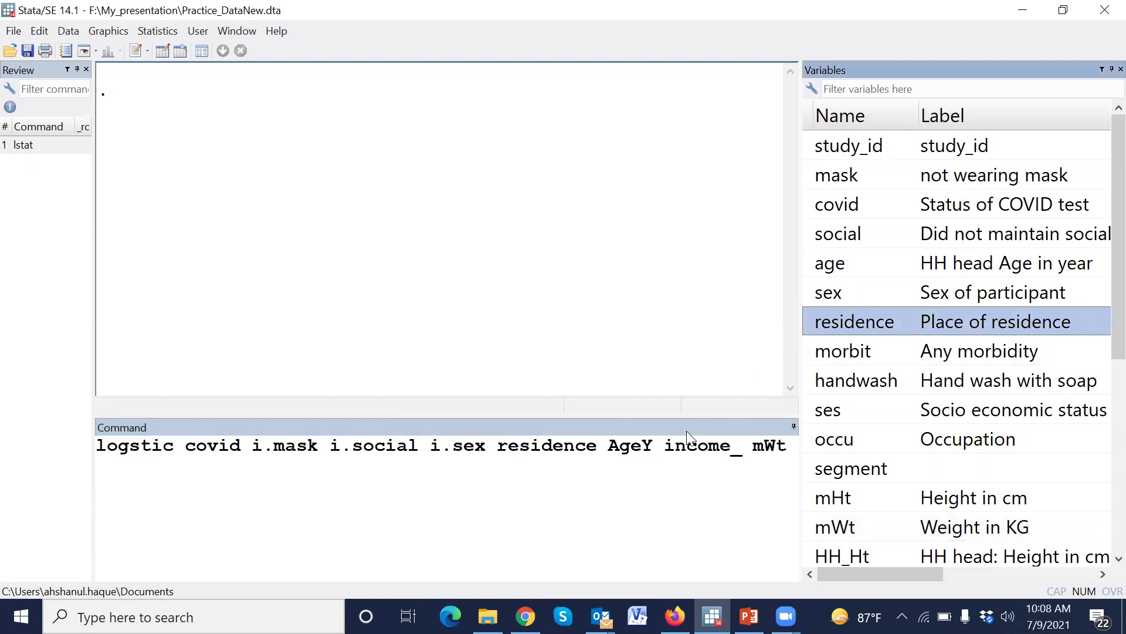
left_click(497, 450)
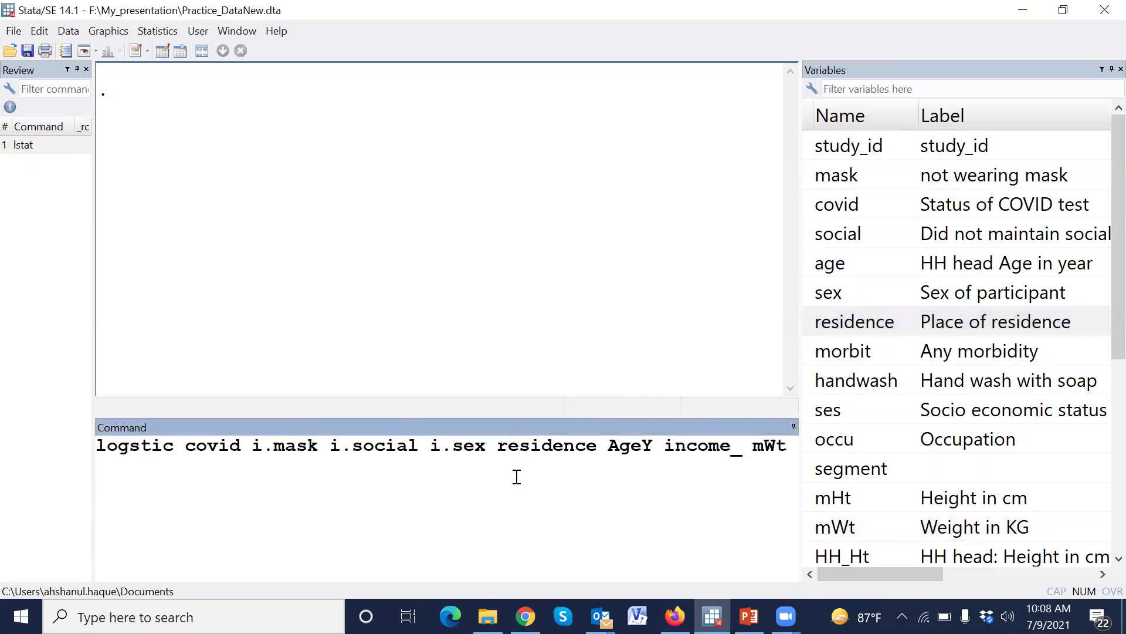
type("i.")
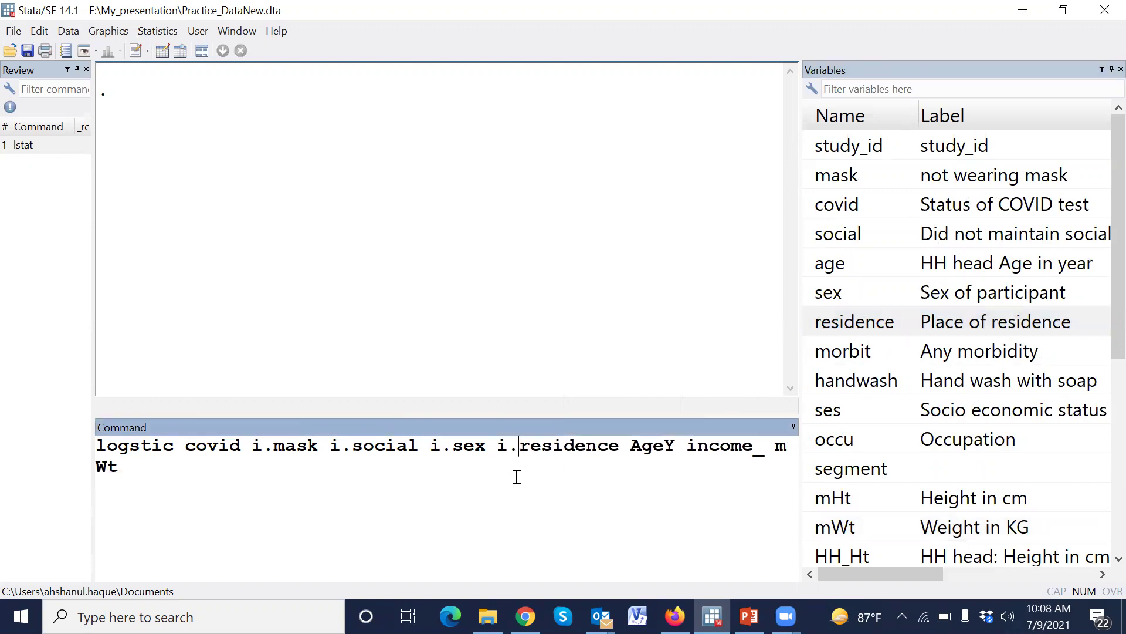
left_click(201, 491)
left_click(810, 352)
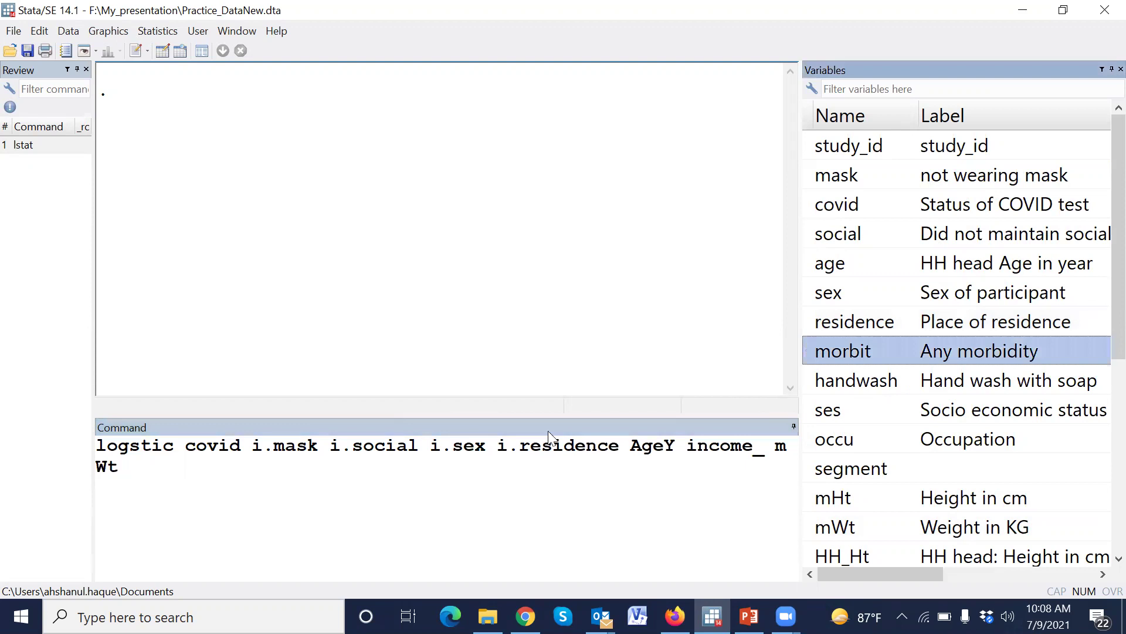
double_click(816, 352)
left_click(128, 466)
type("i.morbit")
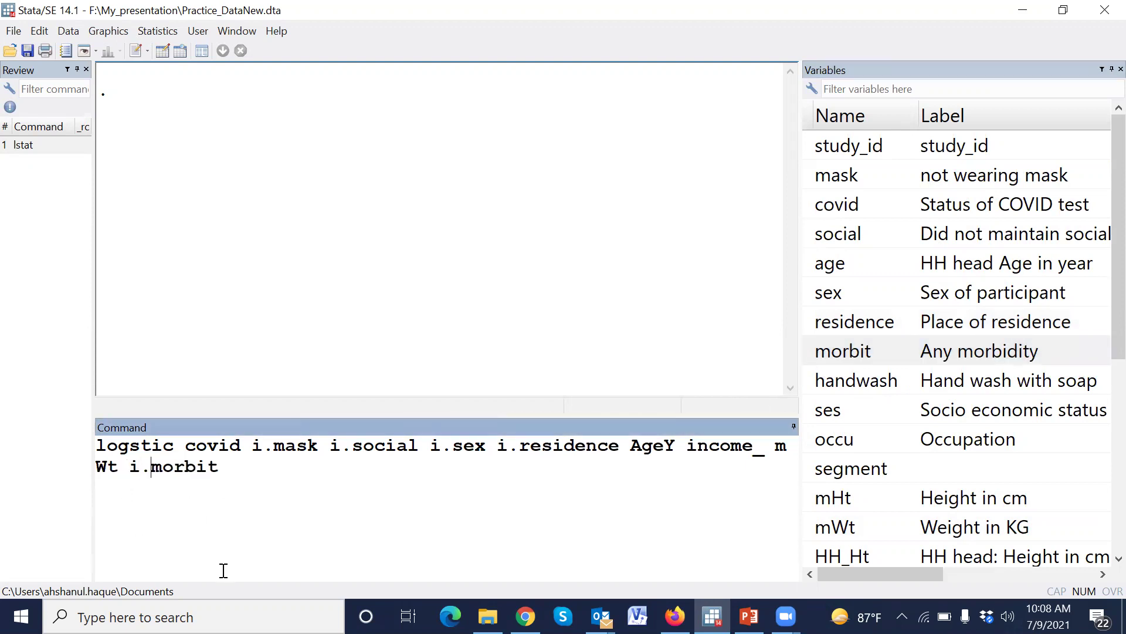
Append i.handwash, i.ses and i.occu as factor predictors
left_click(264, 466)
double_click(812, 380)
left_click(224, 472)
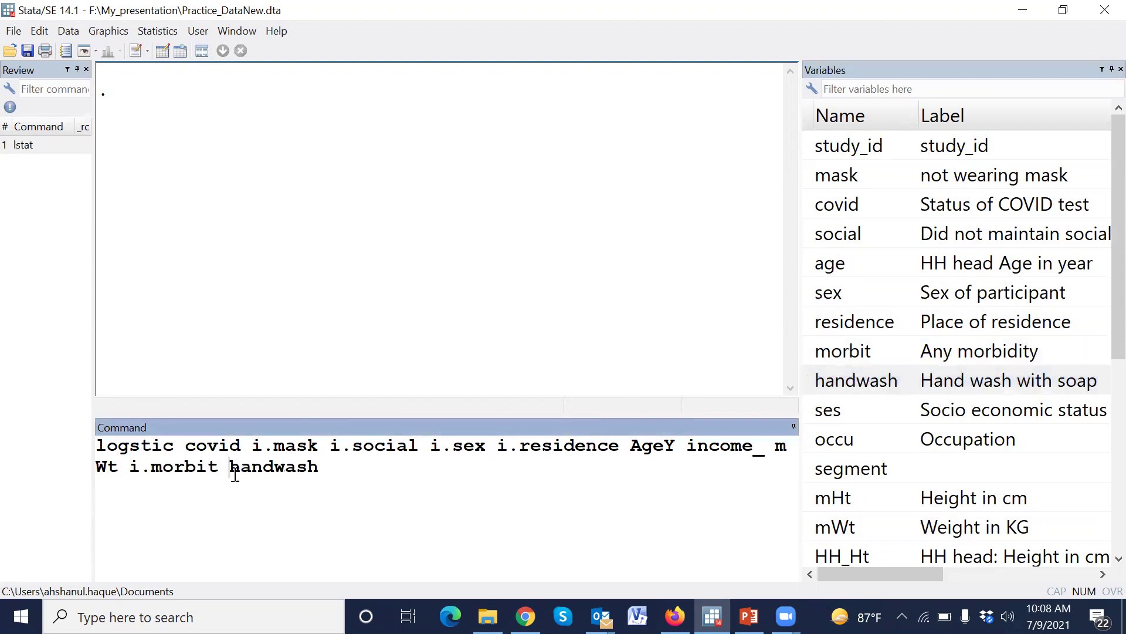
type("i.")
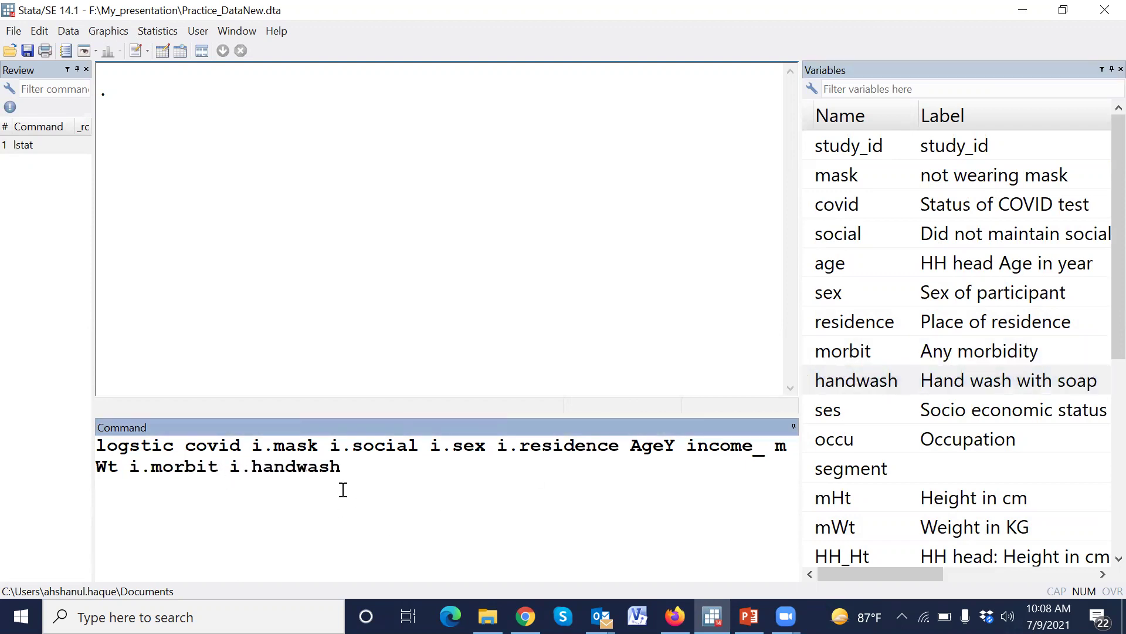
left_click(345, 469)
double_click(811, 409)
left_click(347, 471)
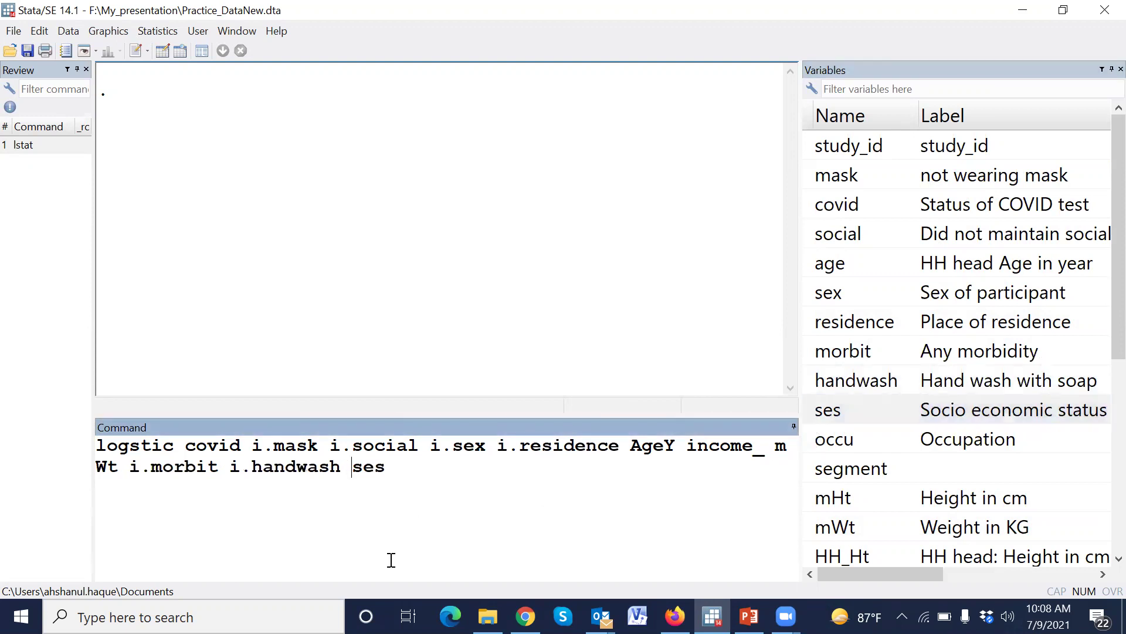
type("i.")
double_click(815, 441)
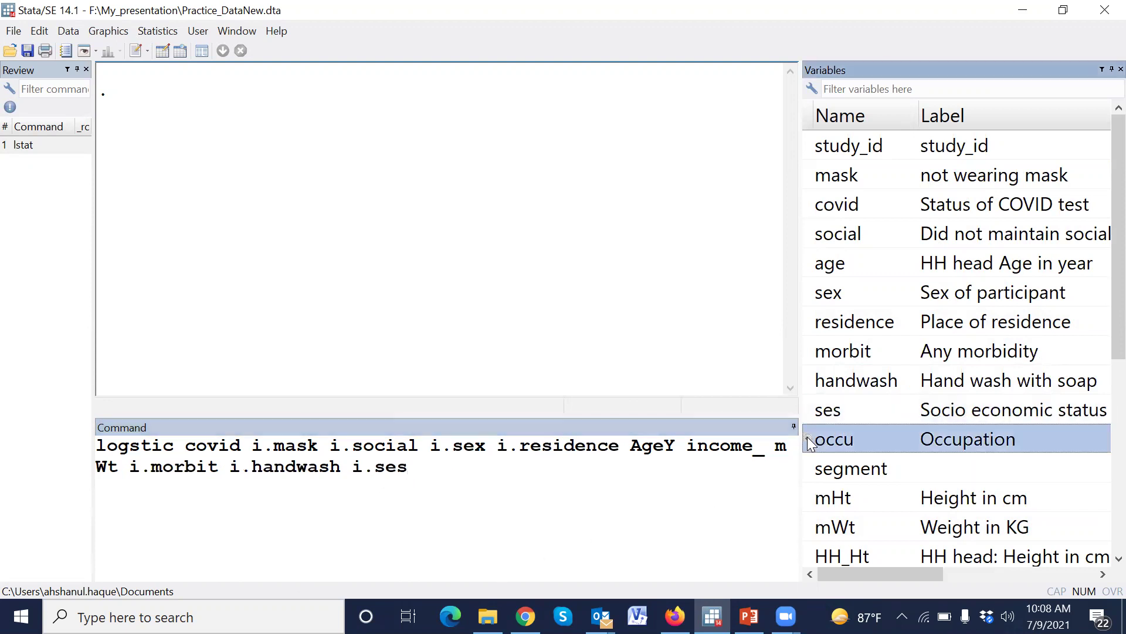
left_click(419, 469)
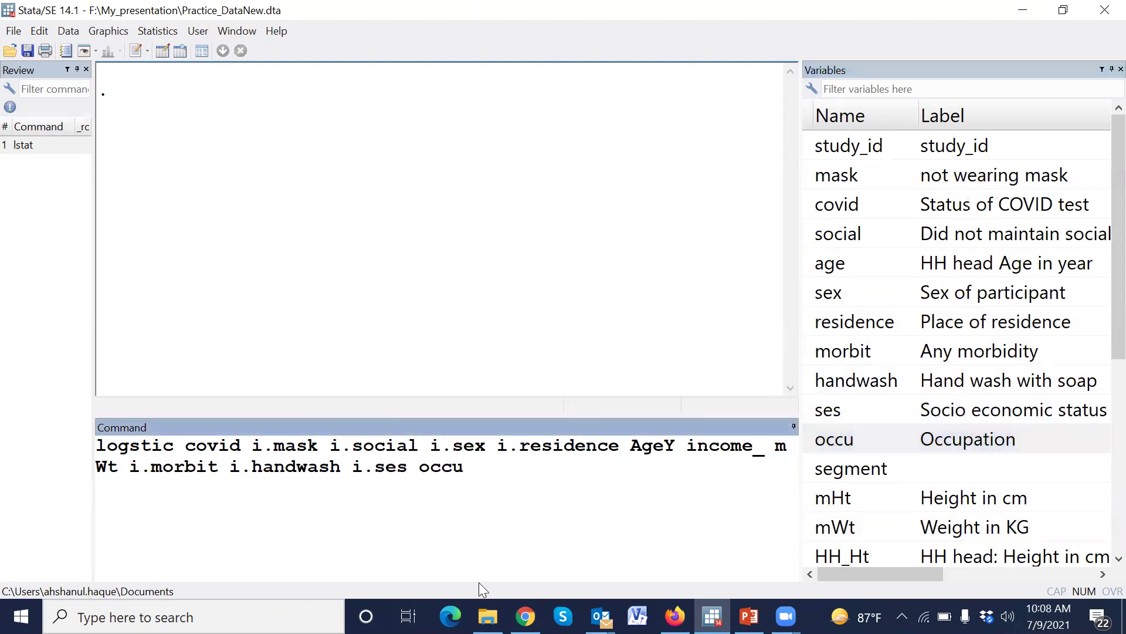
type("i.")
Widen the Results area and run the command, which fails with 'command logstic is unrecognized'
left_click_drag(800, 373, 1059, 355)
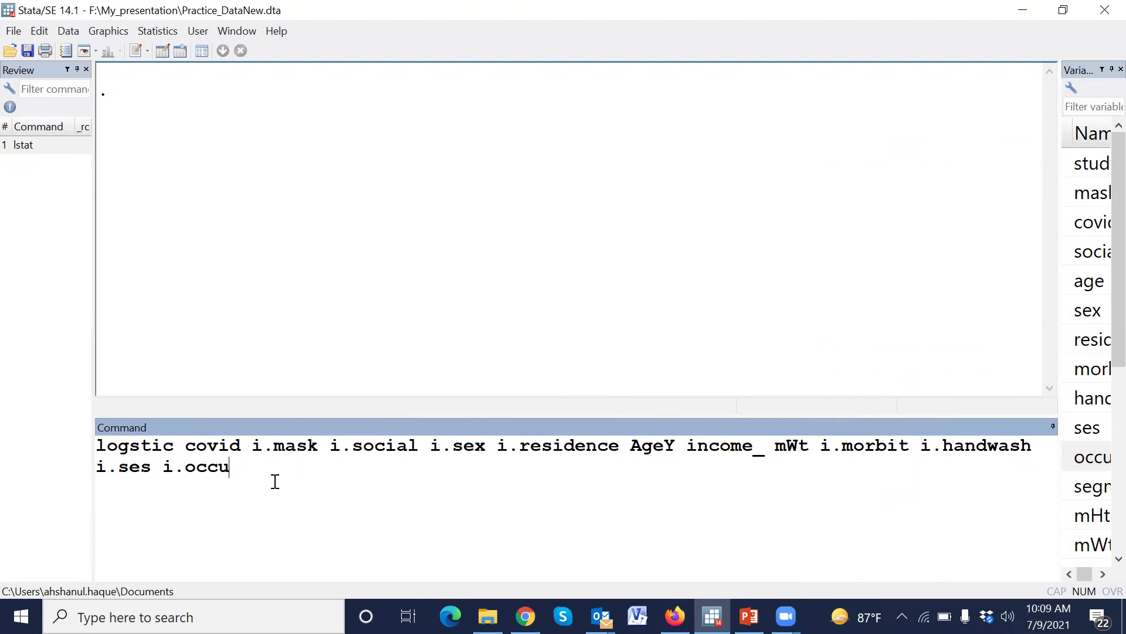
key("Return")
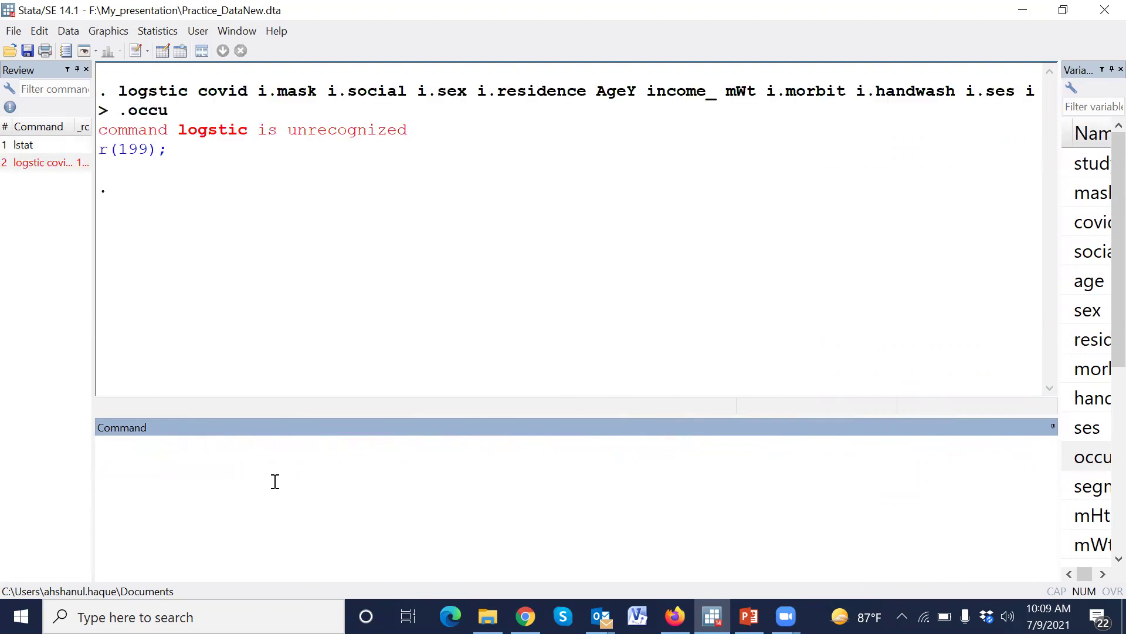
Correct the recalled command to logistic and run it, reviewing odds ratios (600 observations, pseudo R2 0.7696)
left_click(41, 162)
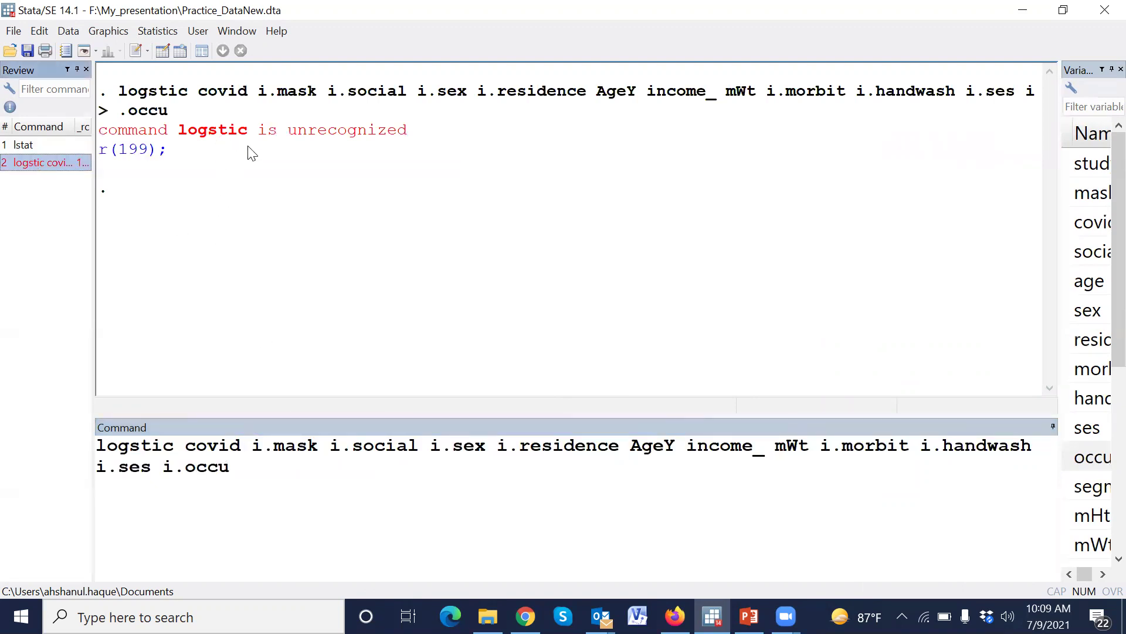
left_click(131, 447)
type("i")
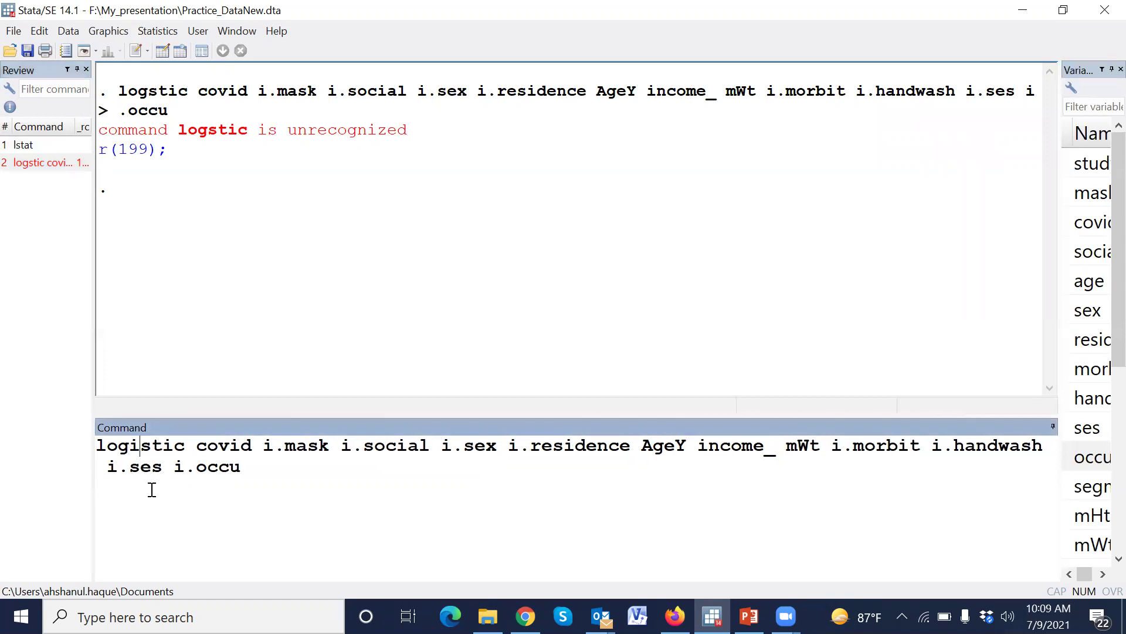
key("Return")
scroll(515, 392, "up", 10)
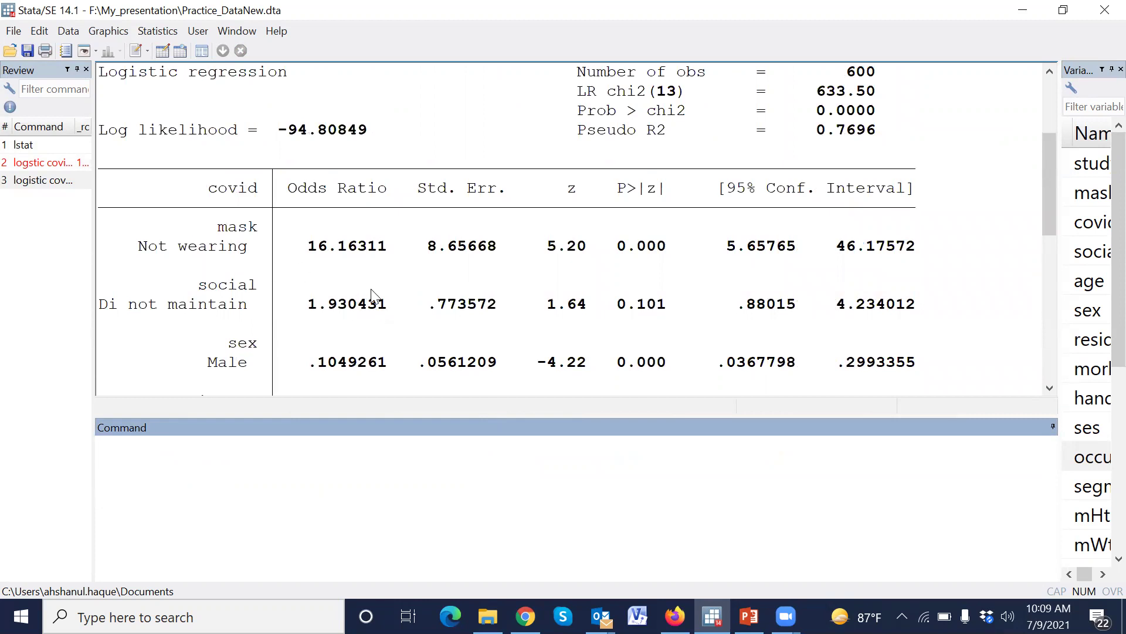
scroll(374, 294, "down", 6)
scroll(373, 293, "up", 8)
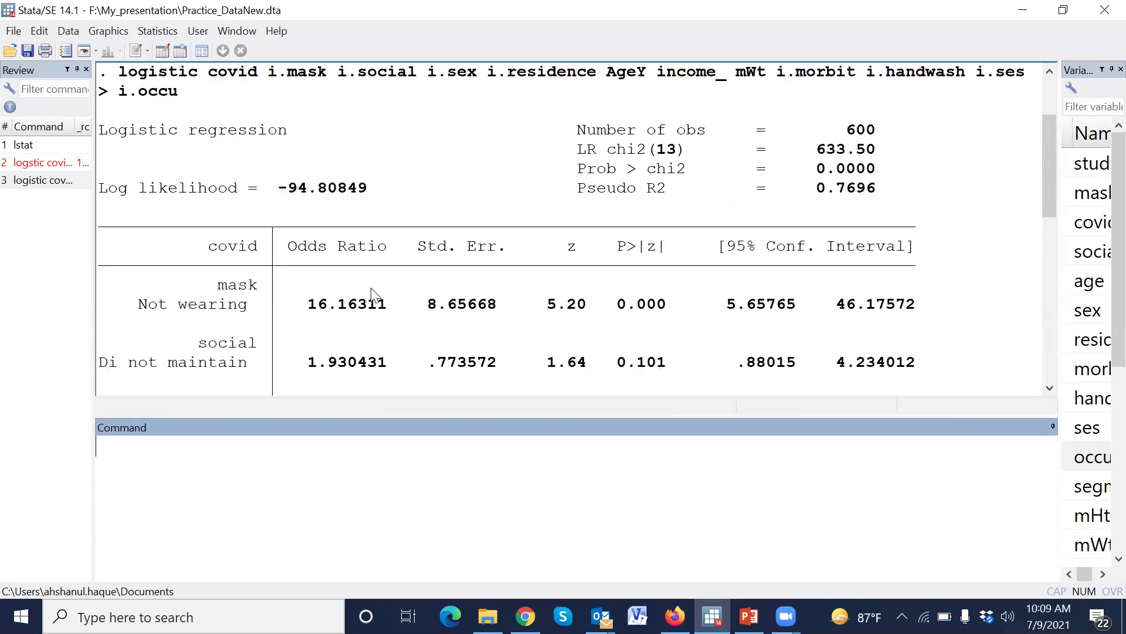
scroll(344, 278, "down", 2)
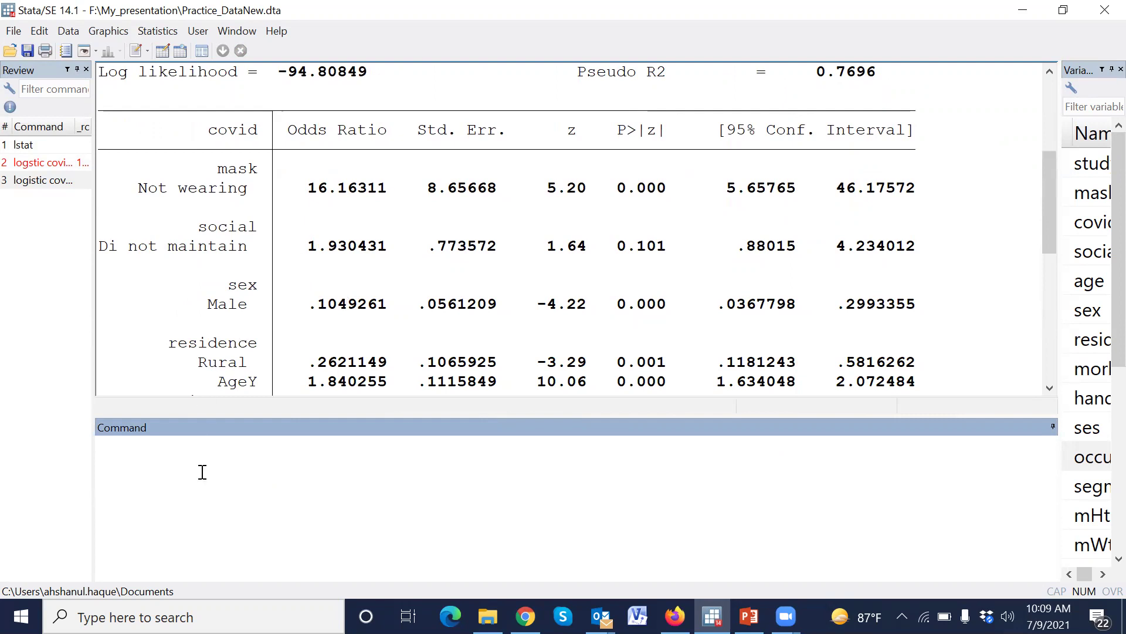
type("lstat")
key("Return")
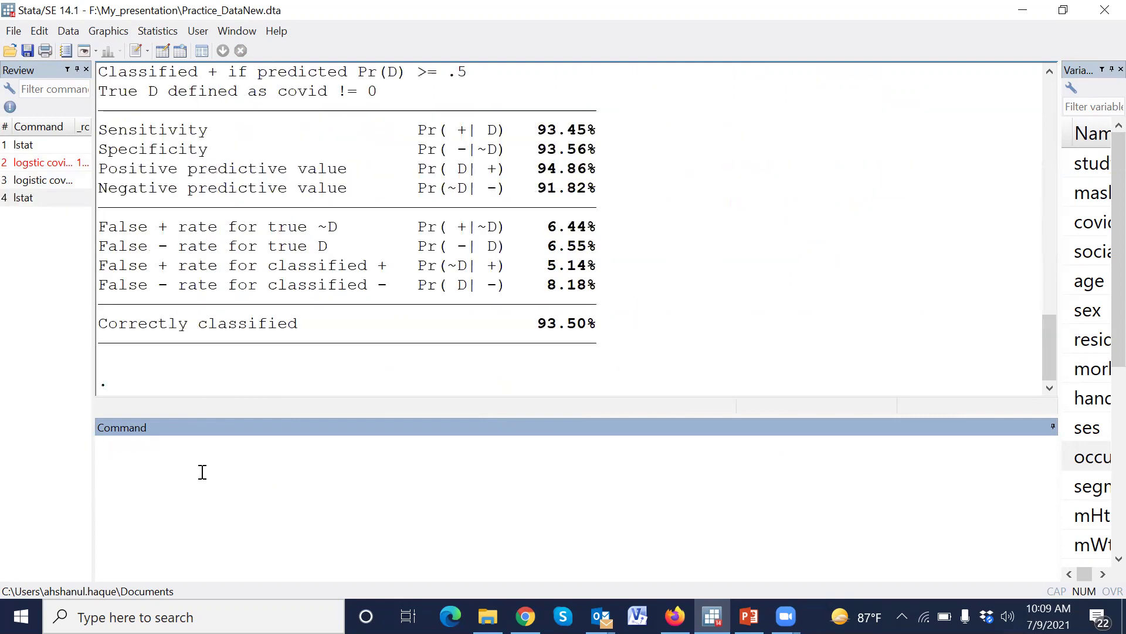
left_click(17, 199)
left_click_drag(176, 463, 60, 452)
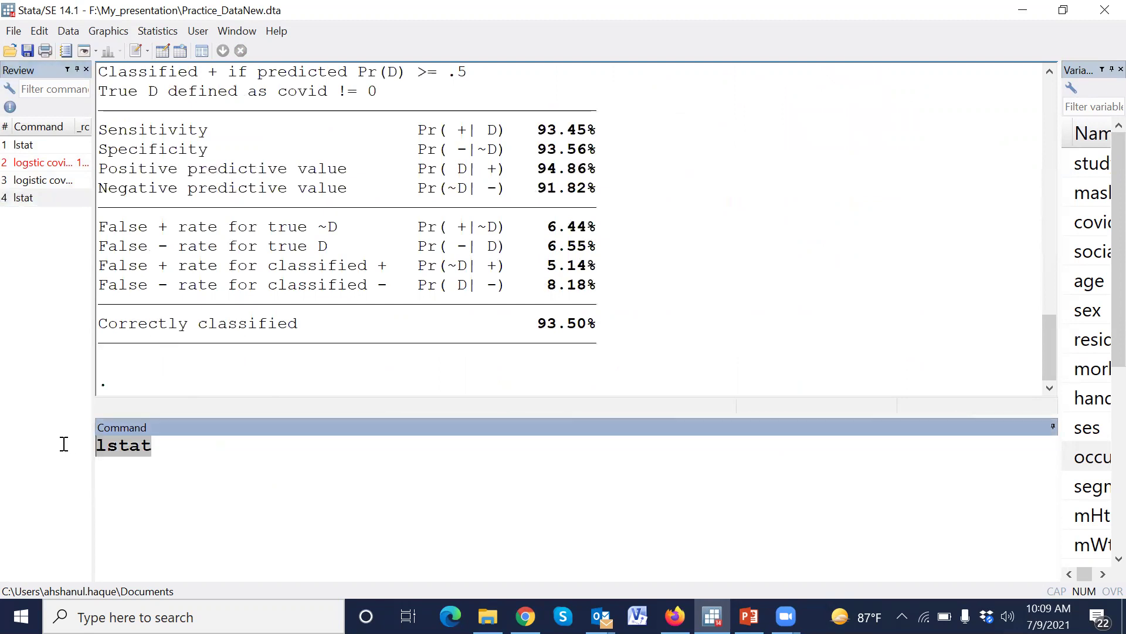
left_click(724, 508)
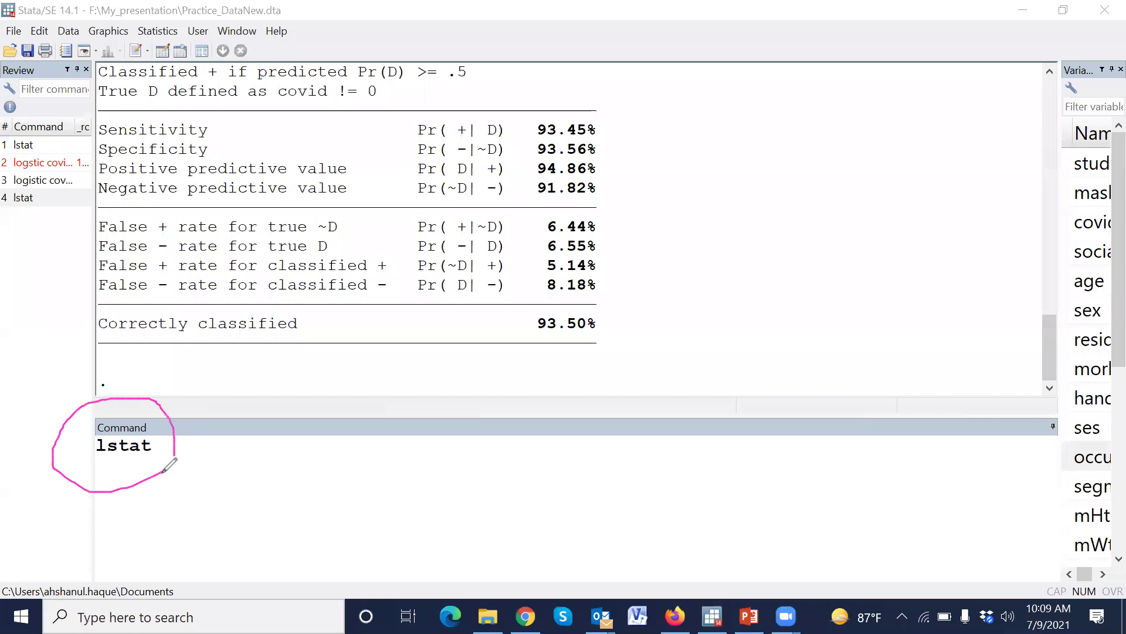
left_click_drag(176, 420, 164, 466)
key("Escape")
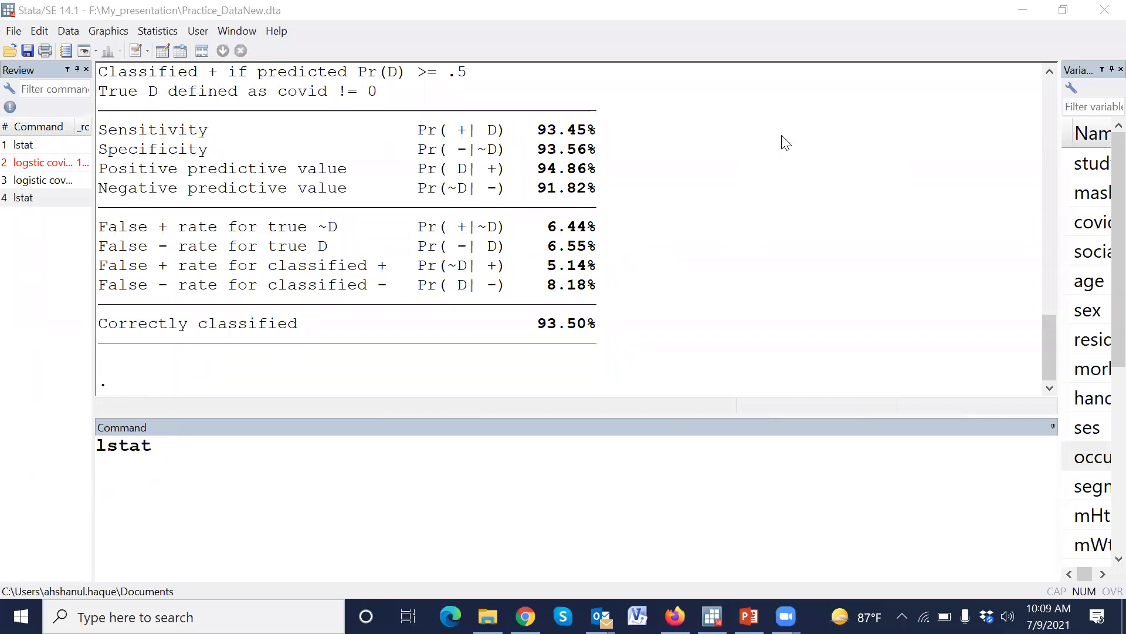
left_click(449, 460)
key("Return")
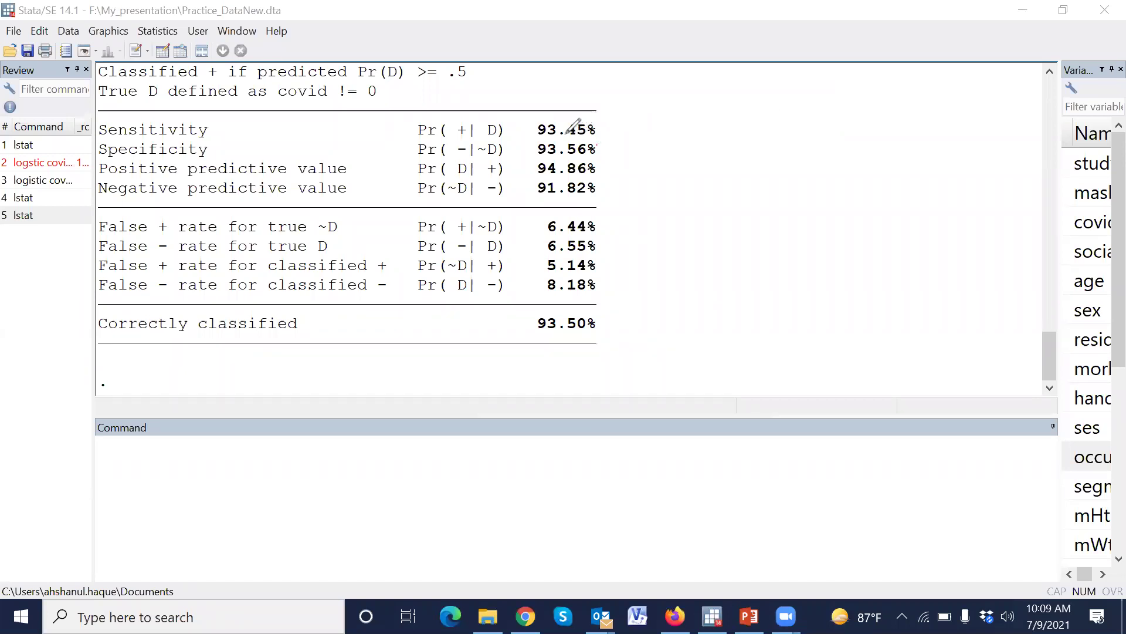
left_click_drag(601, 135, 684, 119)
left_click_drag(598, 145, 694, 135)
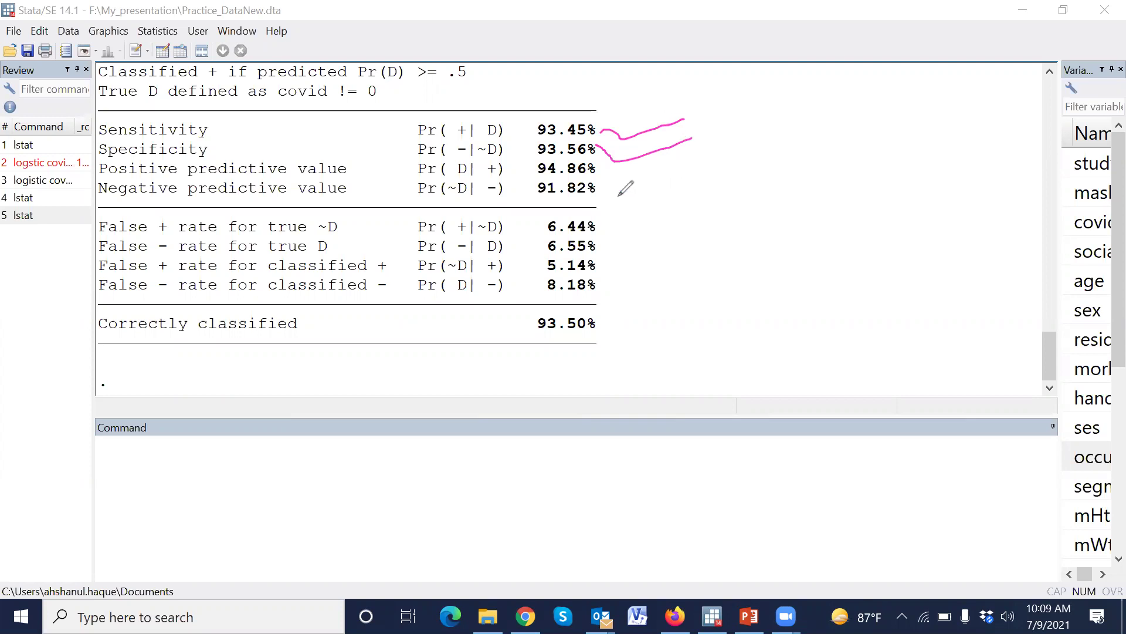
left_click_drag(606, 165, 669, 174)
left_click_drag(603, 187, 691, 176)
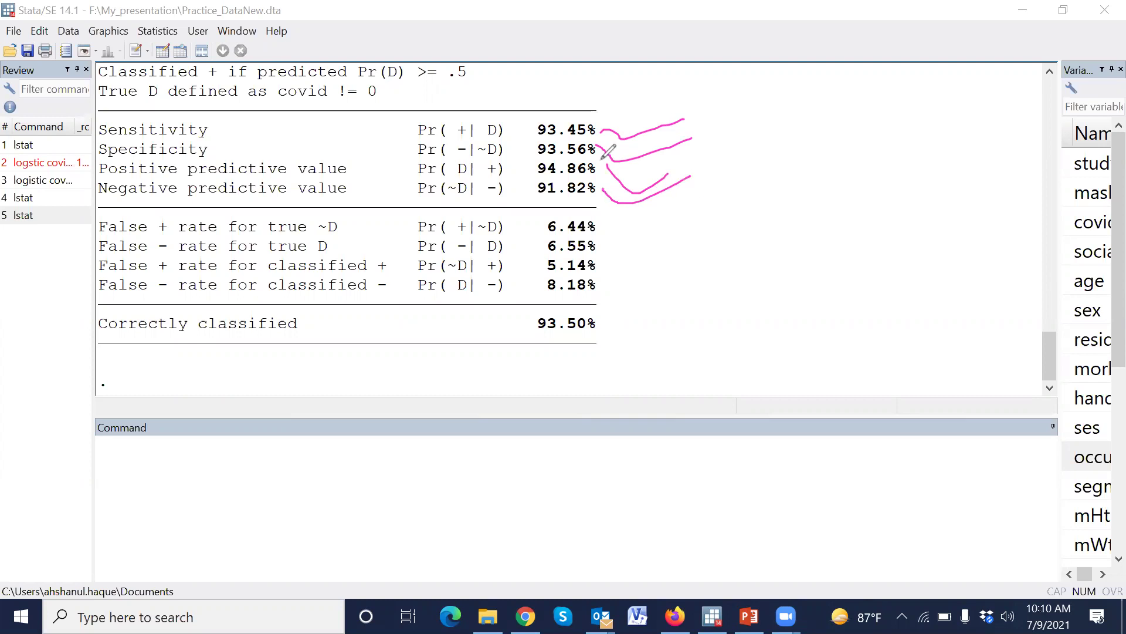
mouse_move(551, 364)
left_mouse_down()
mouse_move(531, 316)
mouse_move(575, 302)
mouse_move(614, 310)
mouse_move(611, 335)
mouse_move(551, 361)
mouse_move(529, 327)
mouse_move(538, 294)
mouse_move(604, 296)
left_mouse_up()
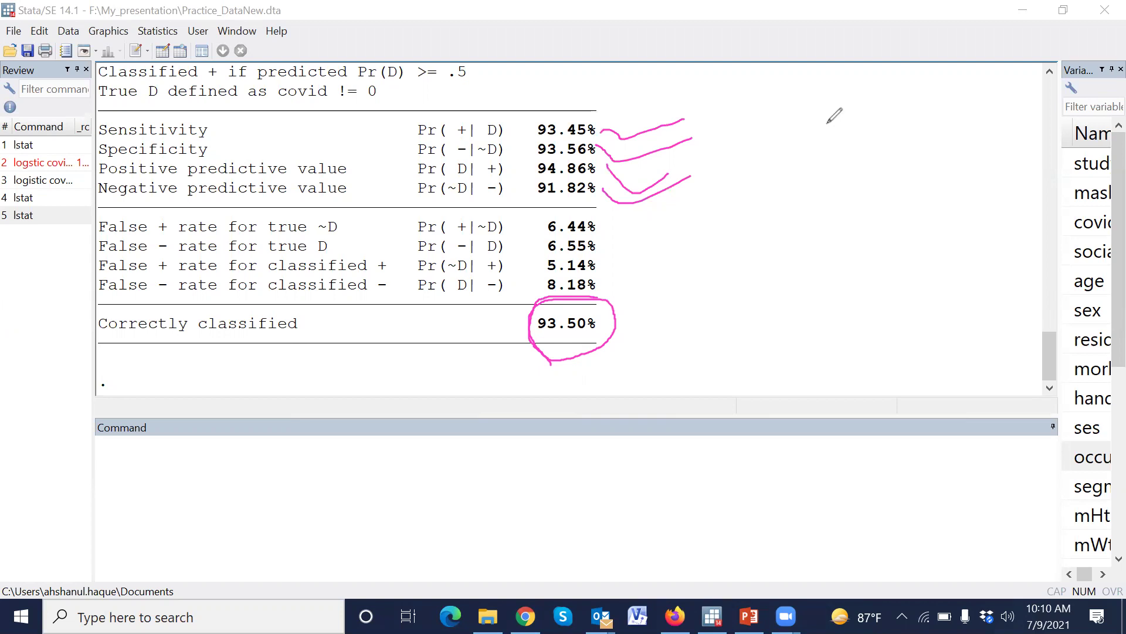
Run lroc to draw the ROC curve for the covid logistic model
key("e")
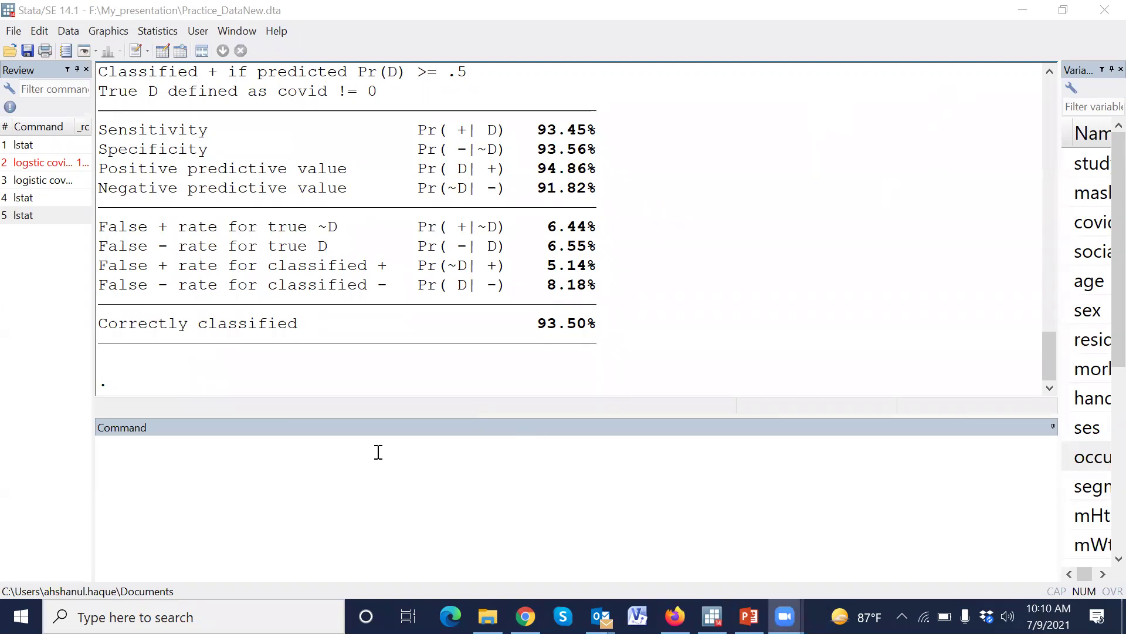
left_click(208, 468)
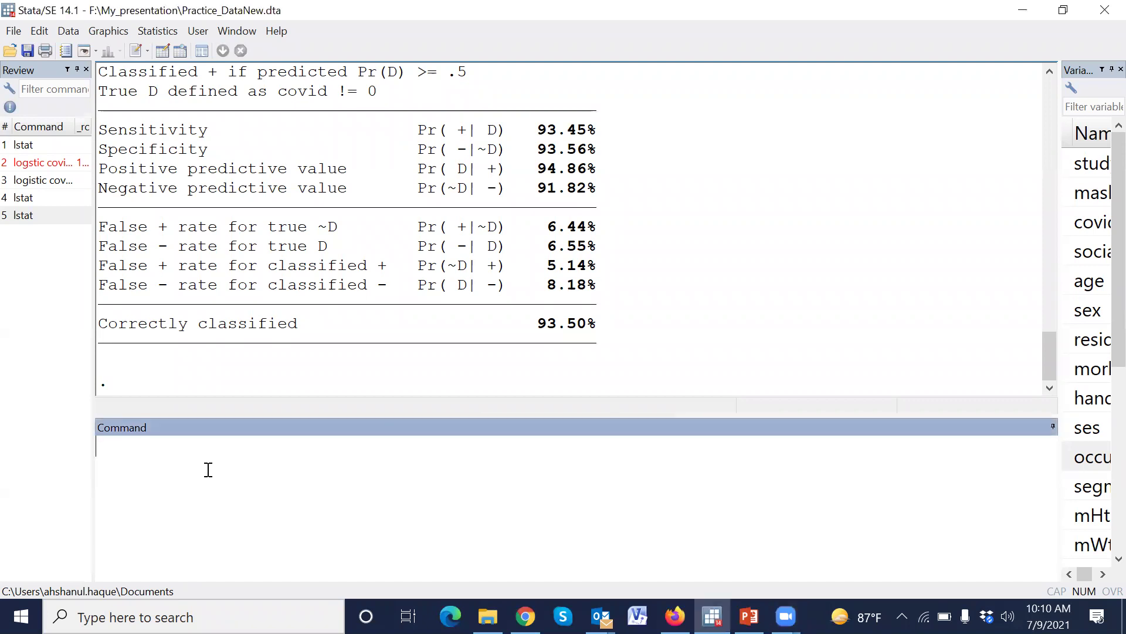
type("lroc")
key("Return")
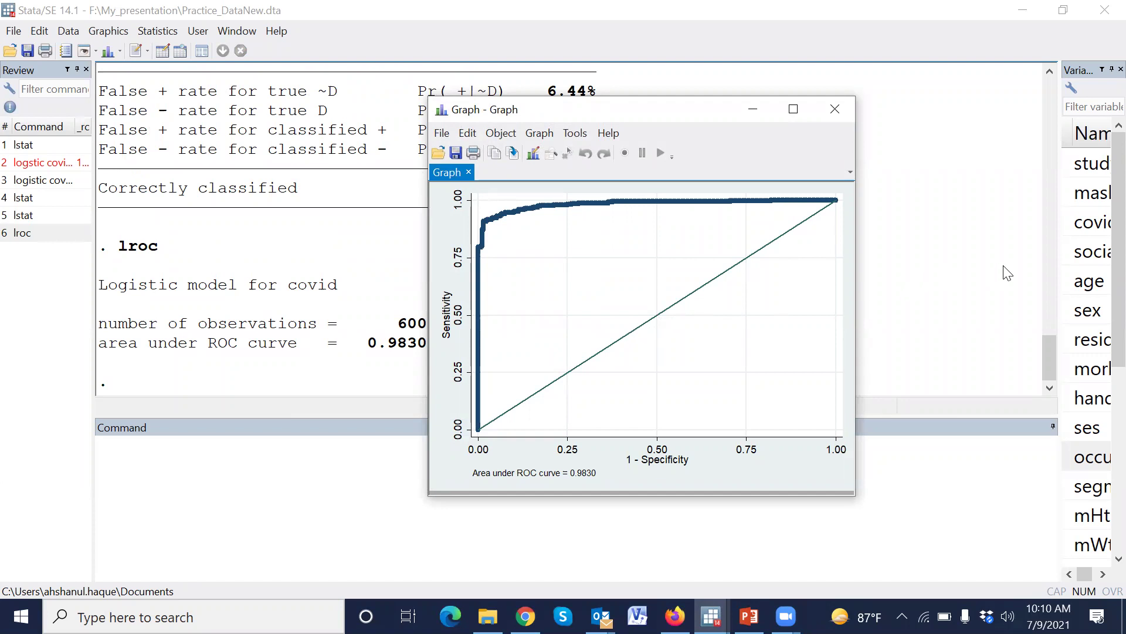
Review and close the ROC graph, then highlight the 0.9830 area under the curve
left_click_drag(1058, 253, 981, 256)
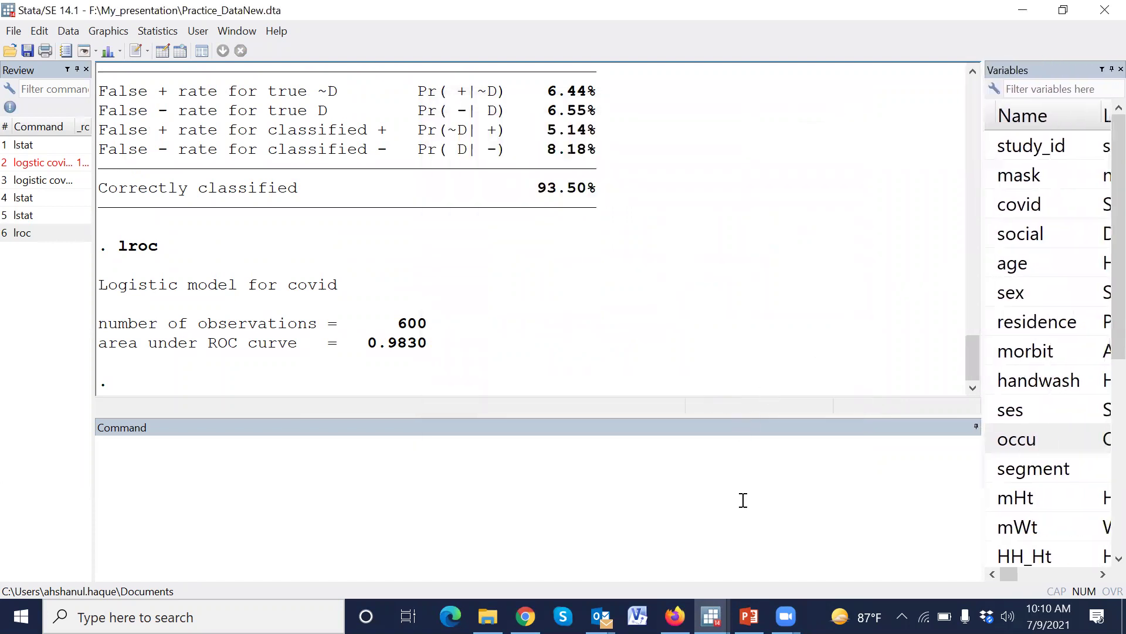
mouse_move(711, 616)
left_click(788, 558)
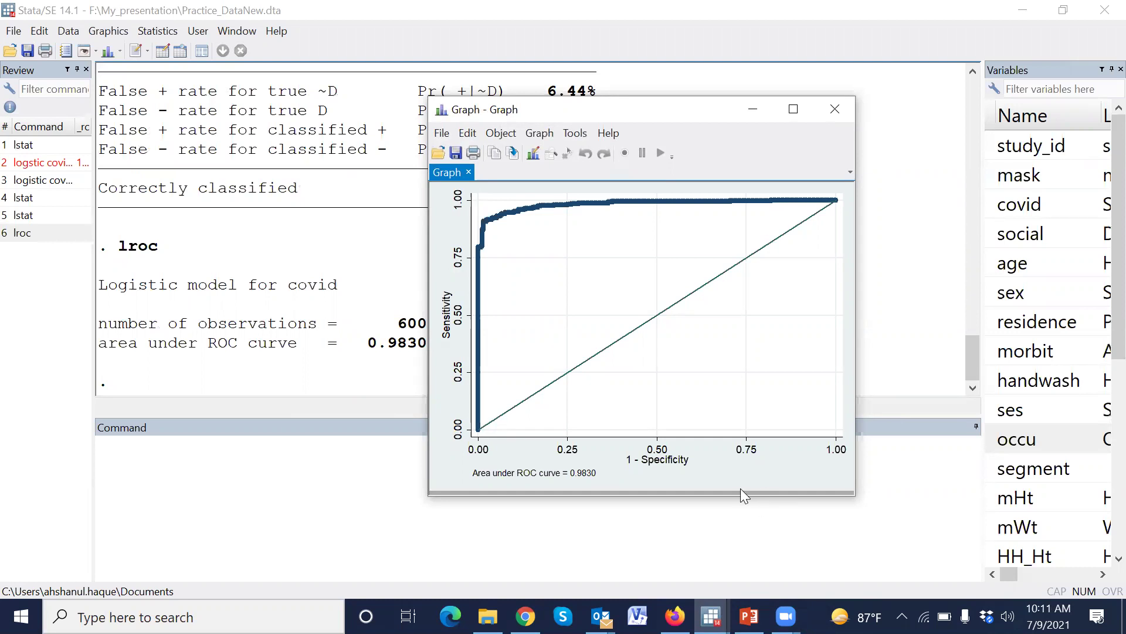
left_click(835, 112)
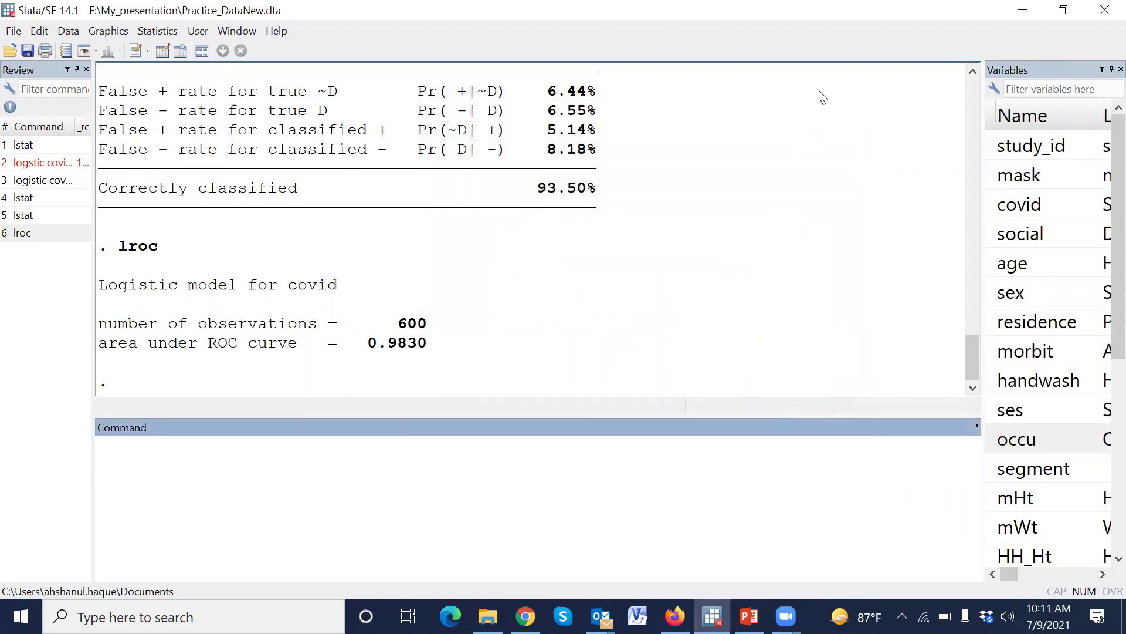
key("ctrl+2")
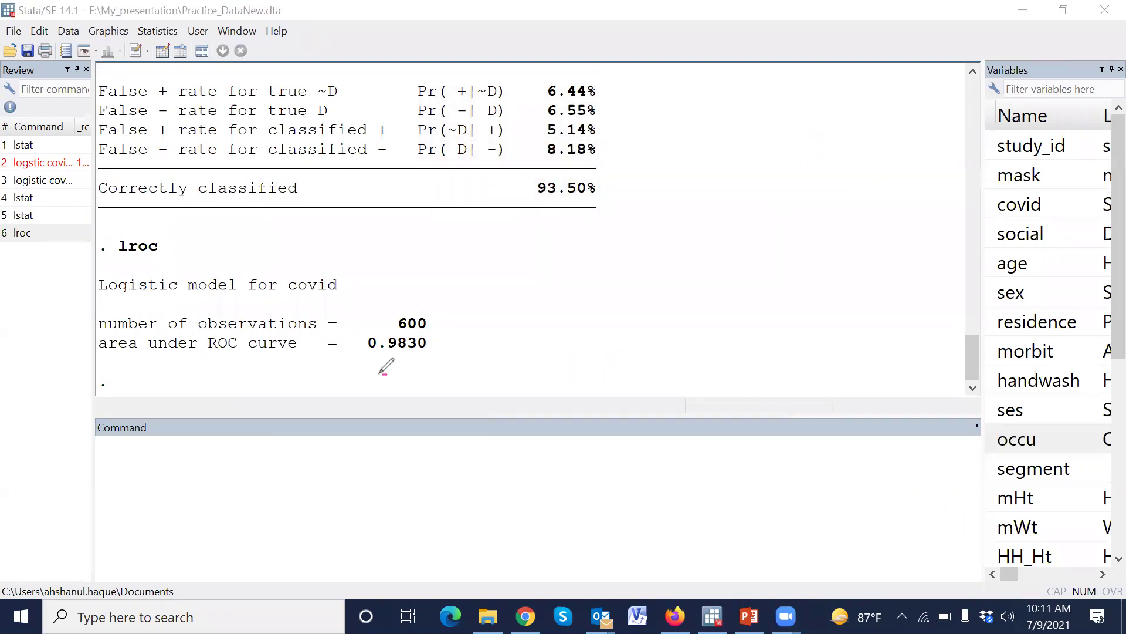
mouse_move(386, 373)
left_mouse_down()
mouse_move(365, 336)
mouse_move(405, 331)
mouse_move(446, 352)
mouse_move(423, 371)
mouse_move(378, 374)
left_mouse_up()
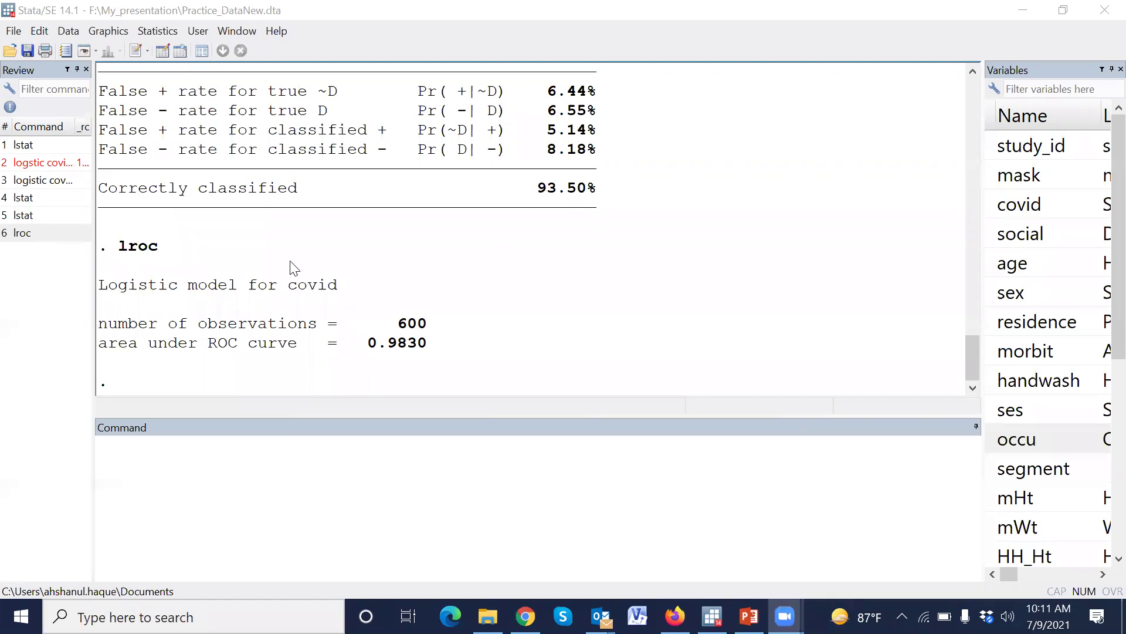
Move the logistic, lstat, lstat and lroc commands from Review into a new do-file
left_click(54, 181)
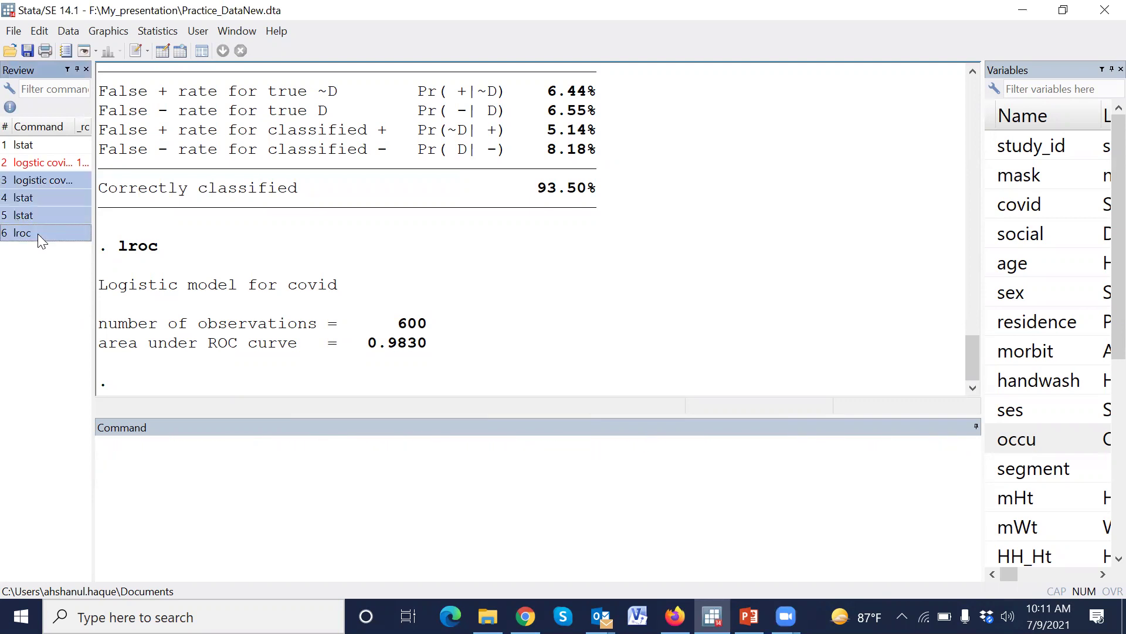
key("Delete")
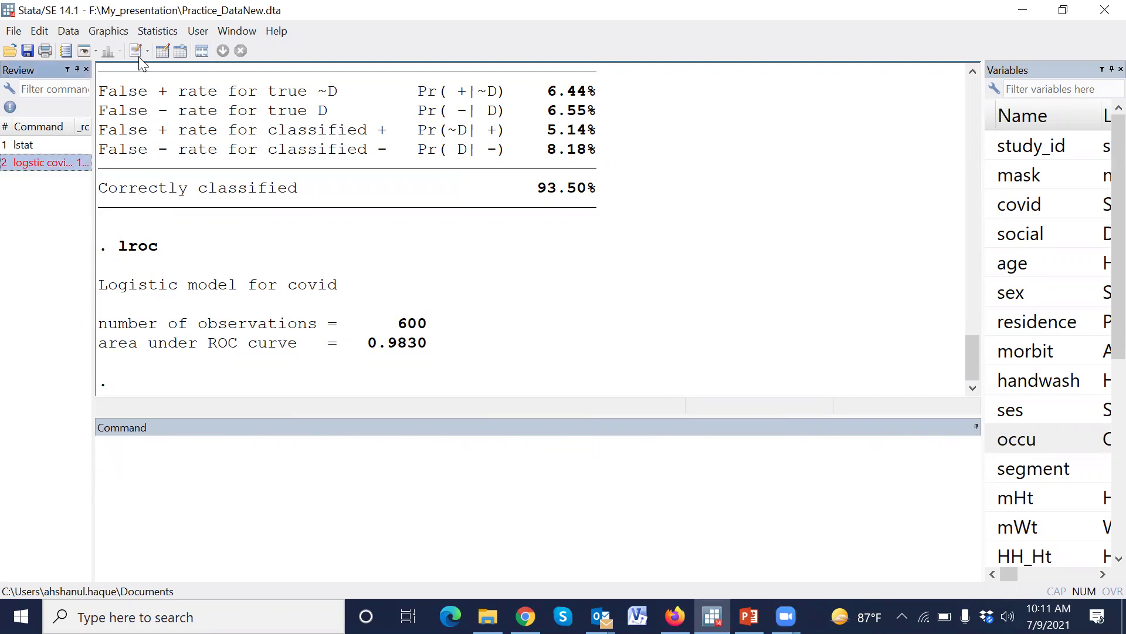
key("ctrl+9")
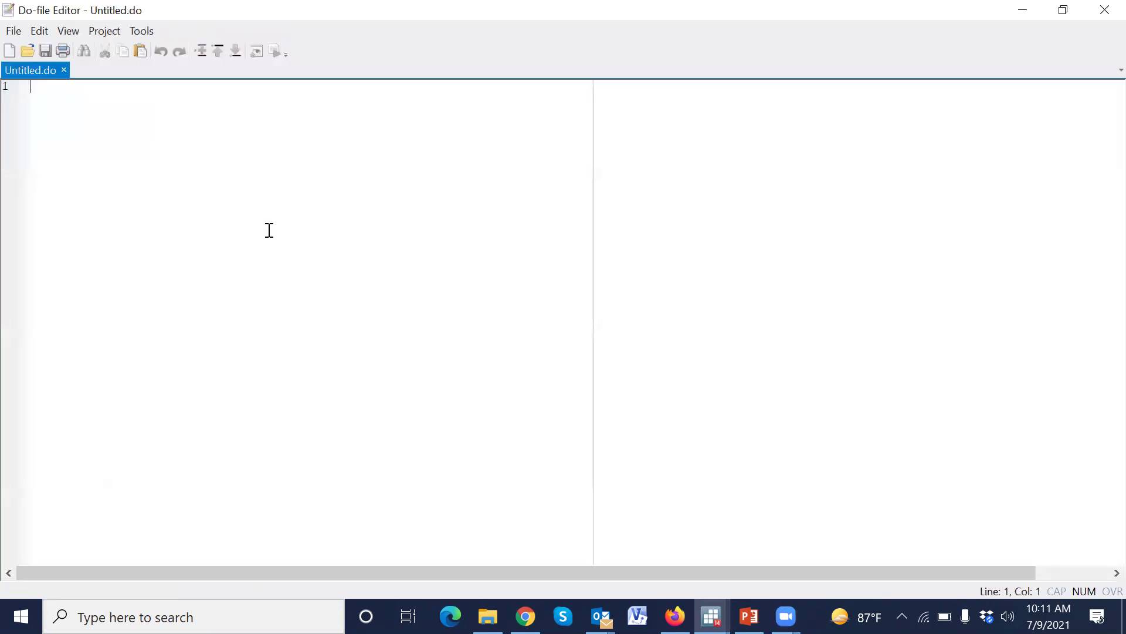
key("Return")
key("Return")
type("logistic covid i.mask i.social i.sex i.residence AgeY income_ mWt i.morbit i.handwash i.ses i.occu lstat lstat lroc")
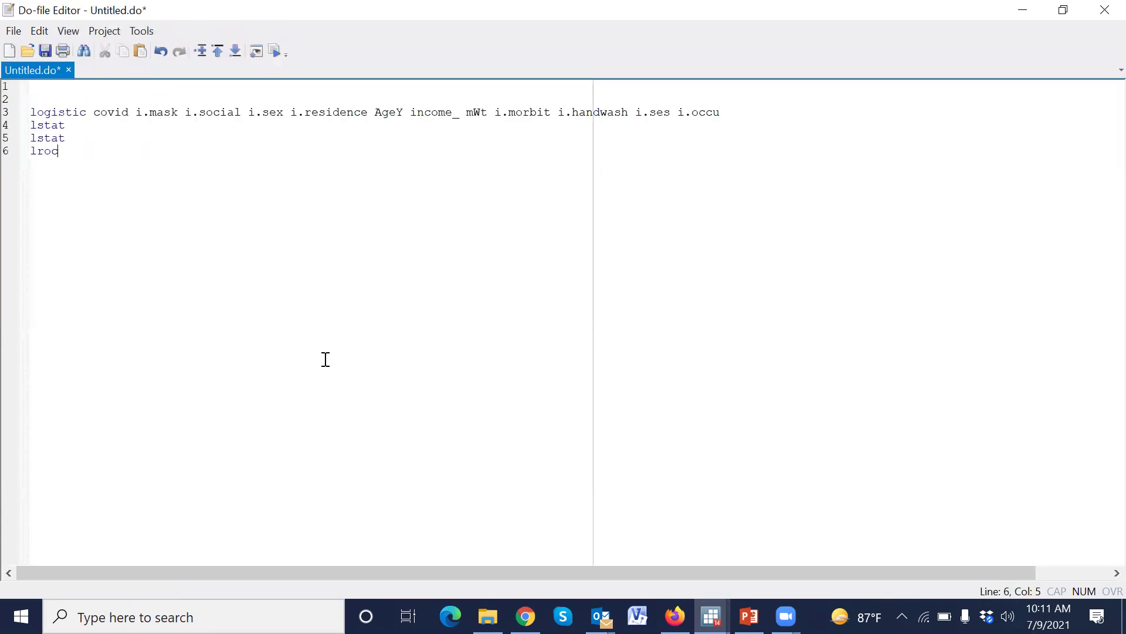
Check the pasted commands in Untitled.do and add blank lines after lroc
scroll(322, 359, "up", 2)
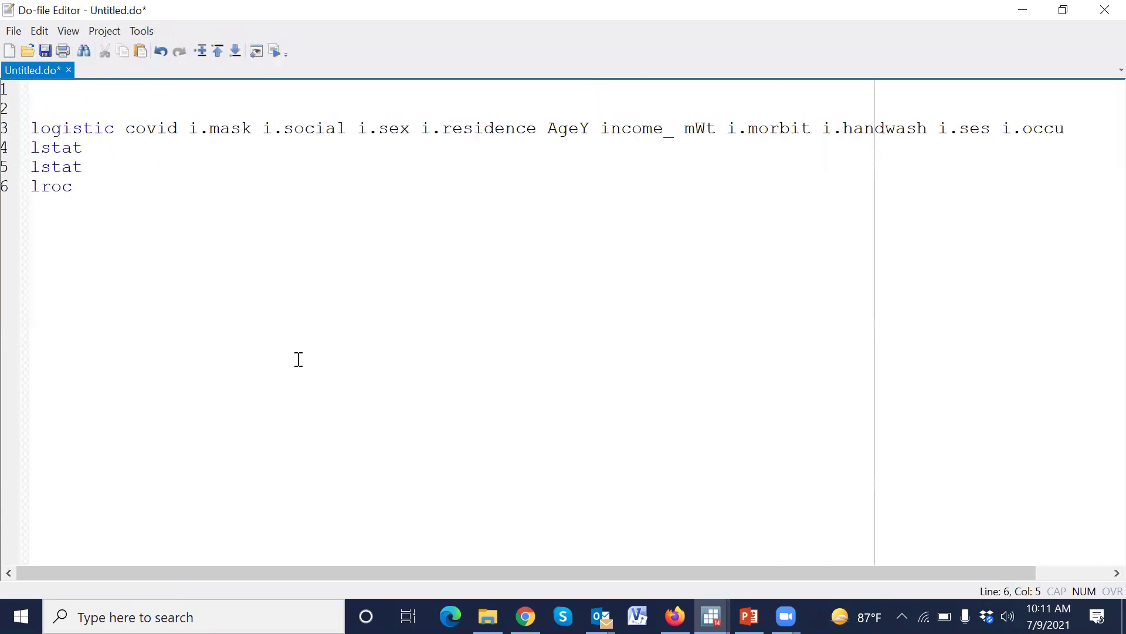
scroll(299, 359, "up", 3)
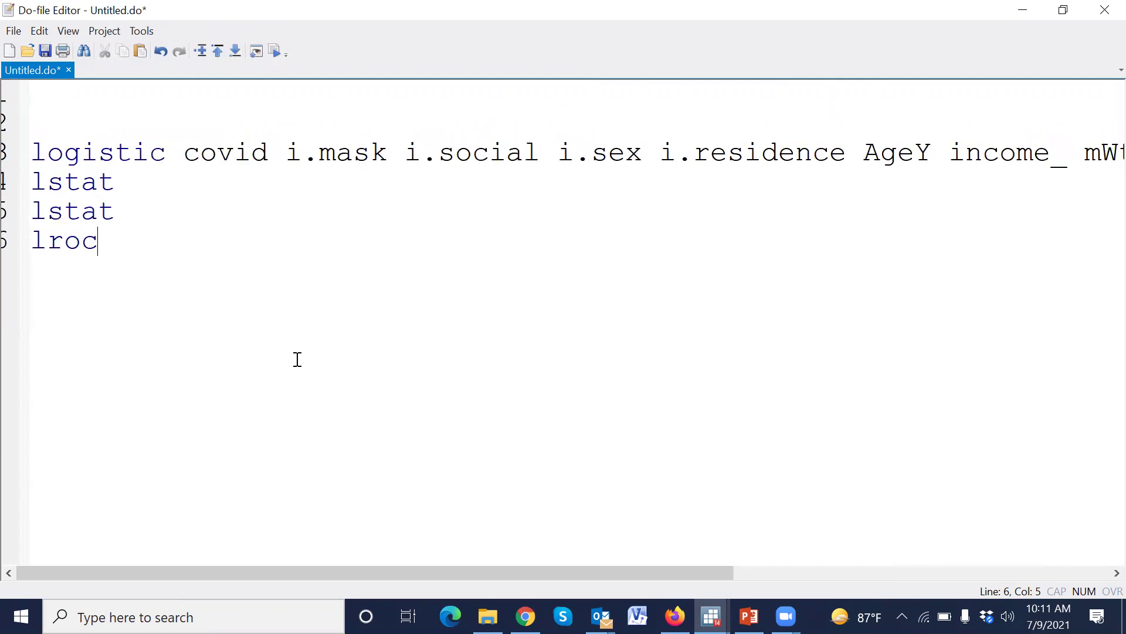
scroll(298, 360, "up", 1)
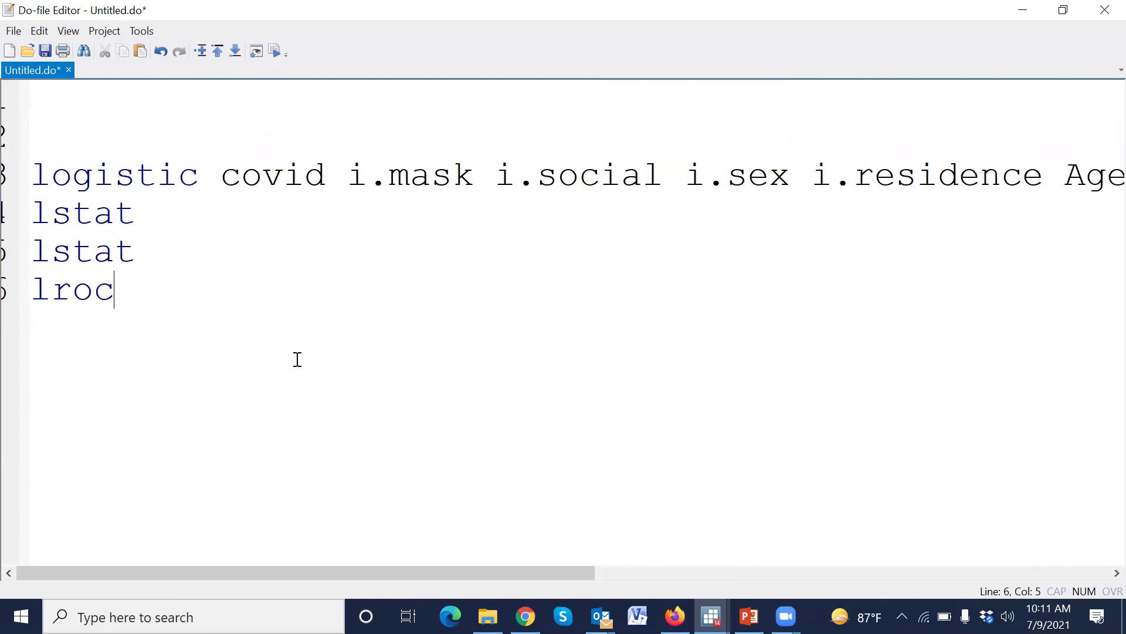
scroll(297, 359, "down", 3)
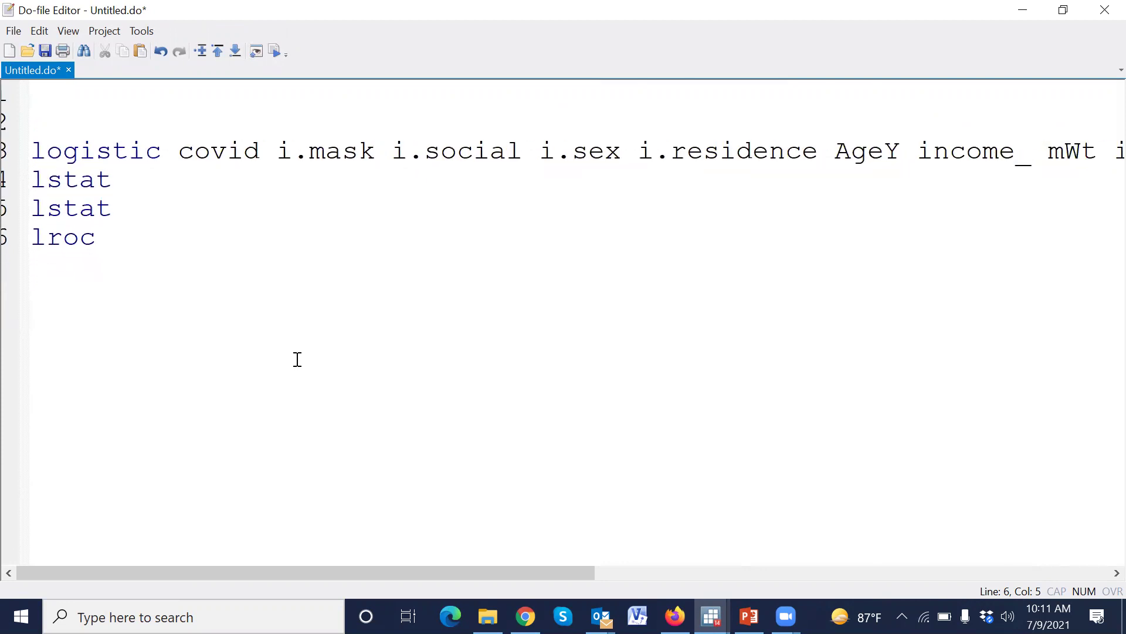
scroll(297, 359, "down", 4)
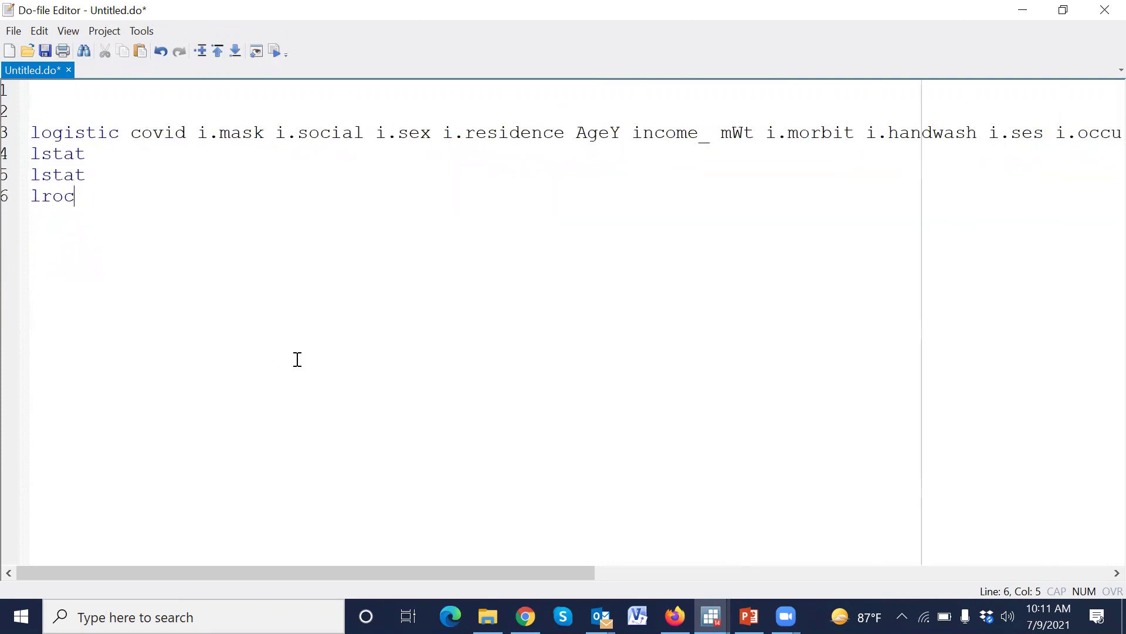
scroll(298, 359, "up", 4)
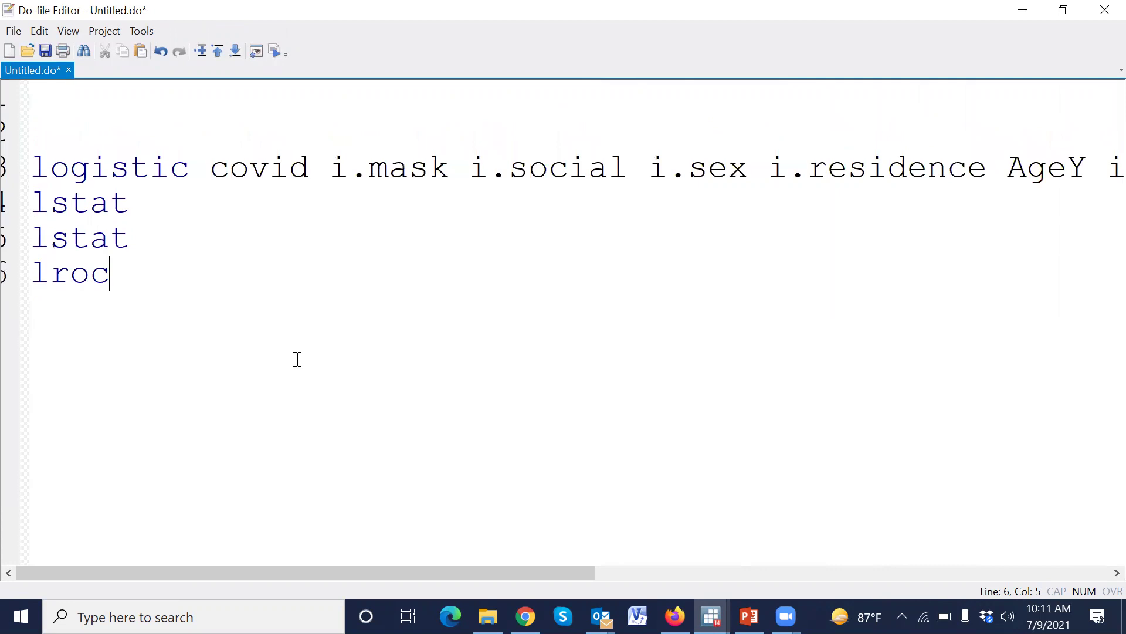
scroll(297, 359, "up", 1)
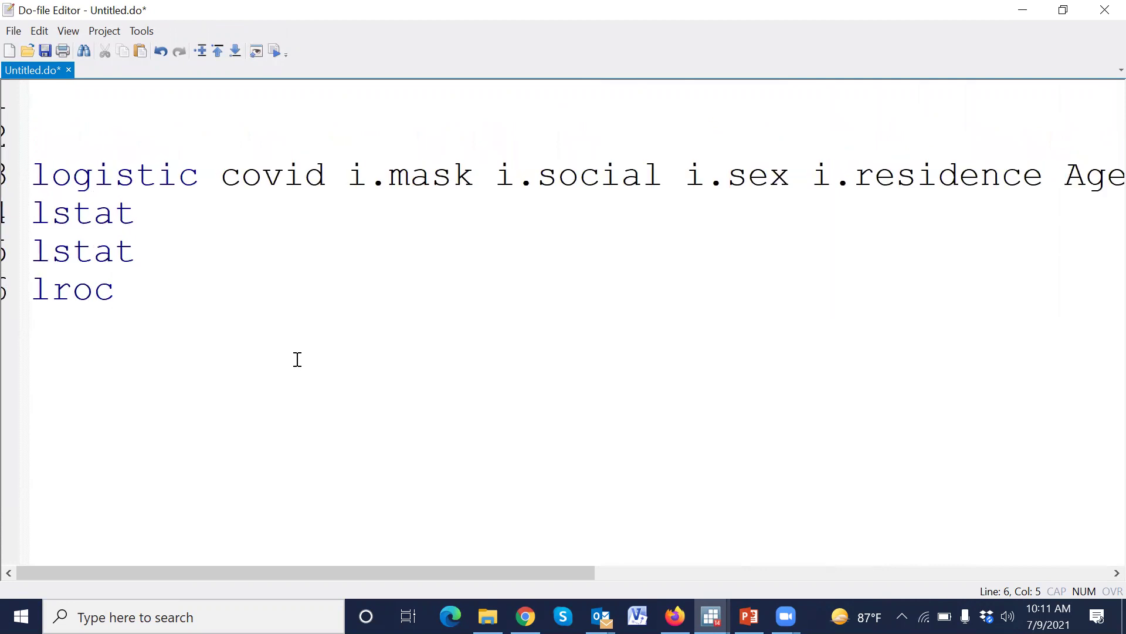
key("Return")
key("Return")
key("Return")
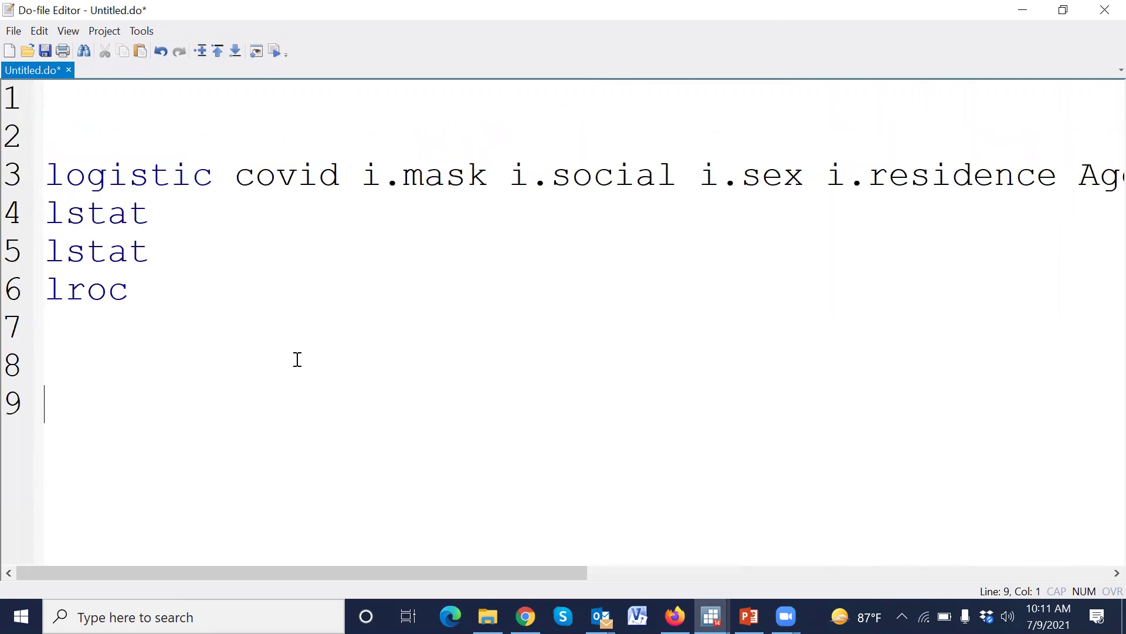